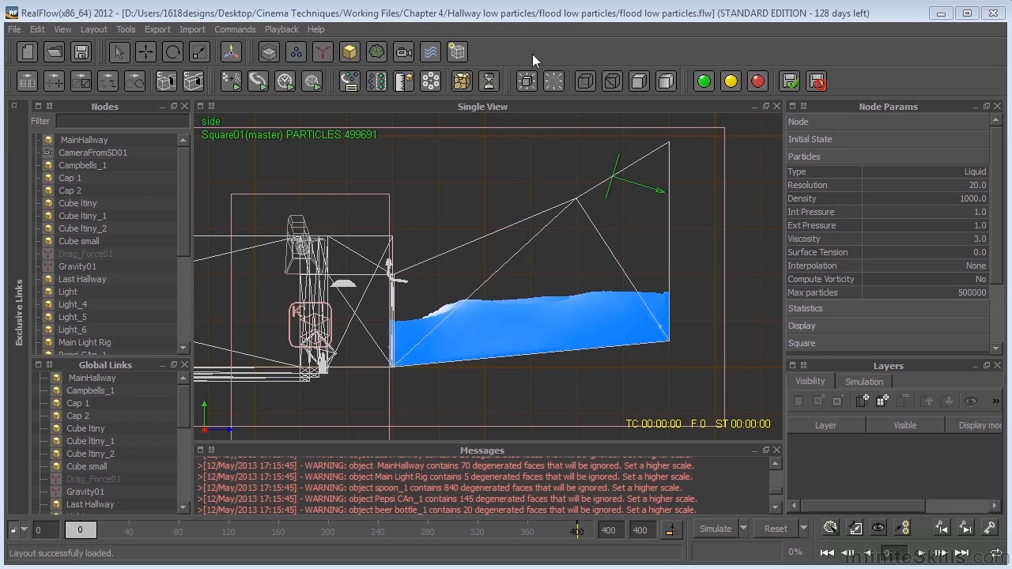
Step: Examine the hallway scene and the water body behind the doors in the perspective view
{"action": "key", "text": "c"}
{"action": "key", "text": "s"}
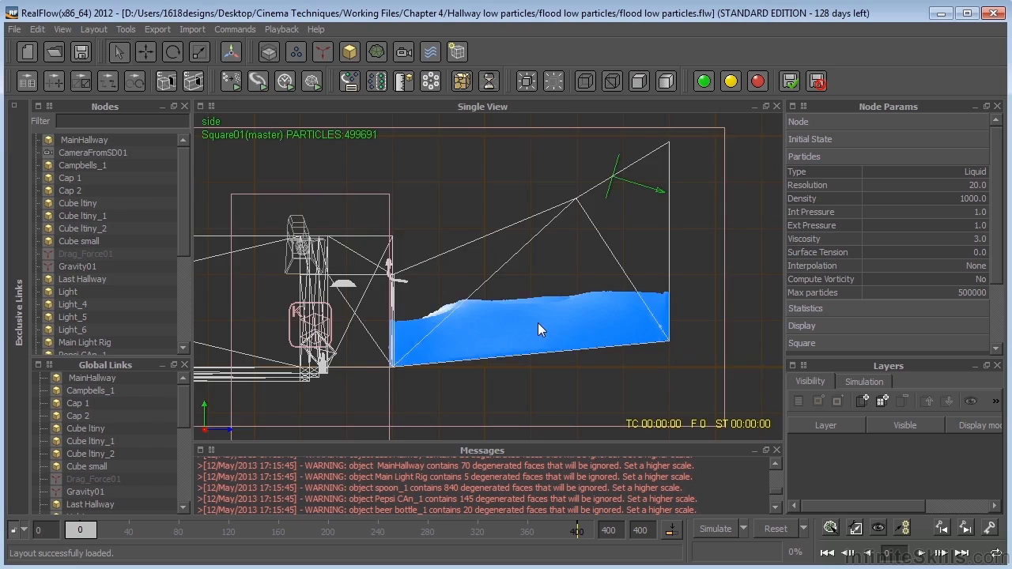
{"action": "key", "text": "c"}
{"action": "key", "text": "p"}
{"action": "scroll", "coordinate": [550, 313], "scroll_direction": "down", "scroll_amount": 3}
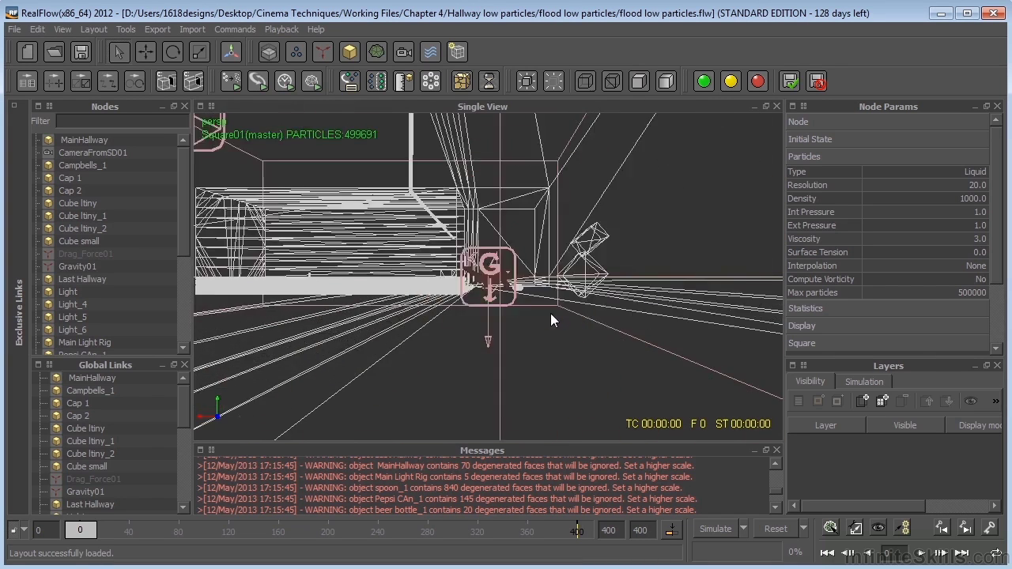
{"action": "scroll", "coordinate": [556, 319], "scroll_direction": "down", "scroll_amount": 5}
{"action": "left_click_drag", "start_coordinate": [500, 296], "coordinate": [472, 304], "text": "alt"}
{"action": "scroll", "coordinate": [523, 285], "scroll_direction": "up", "scroll_amount": 3}
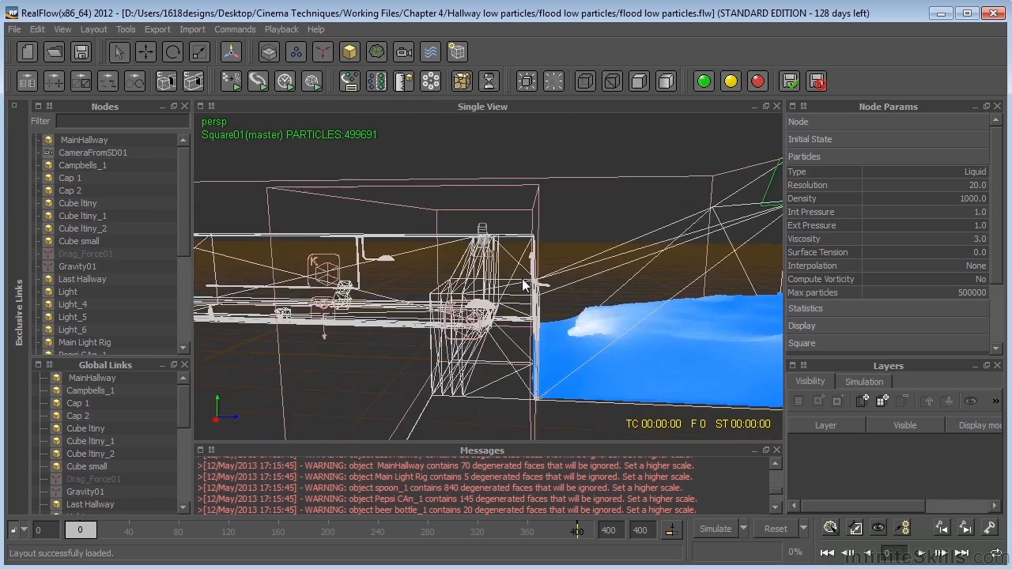
{"action": "left_click_drag", "start_coordinate": [524, 284], "coordinate": [543, 261], "text": "alt"}
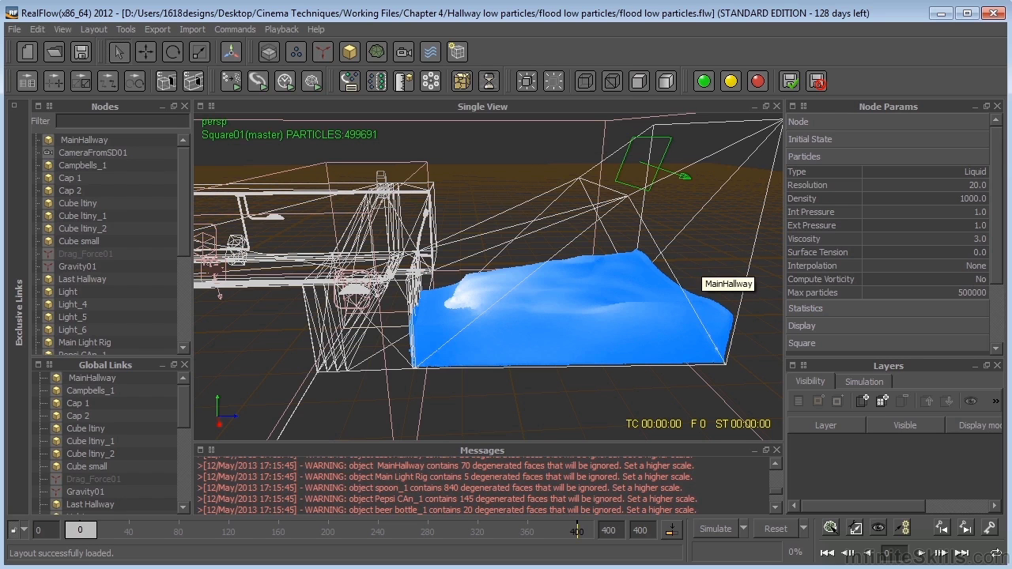
Step: Switch to the hallway_flood_breakdown video, review the moment the water bursts into the hallway, and minimize the player
{"action": "key", "text": "alt+Tab"}
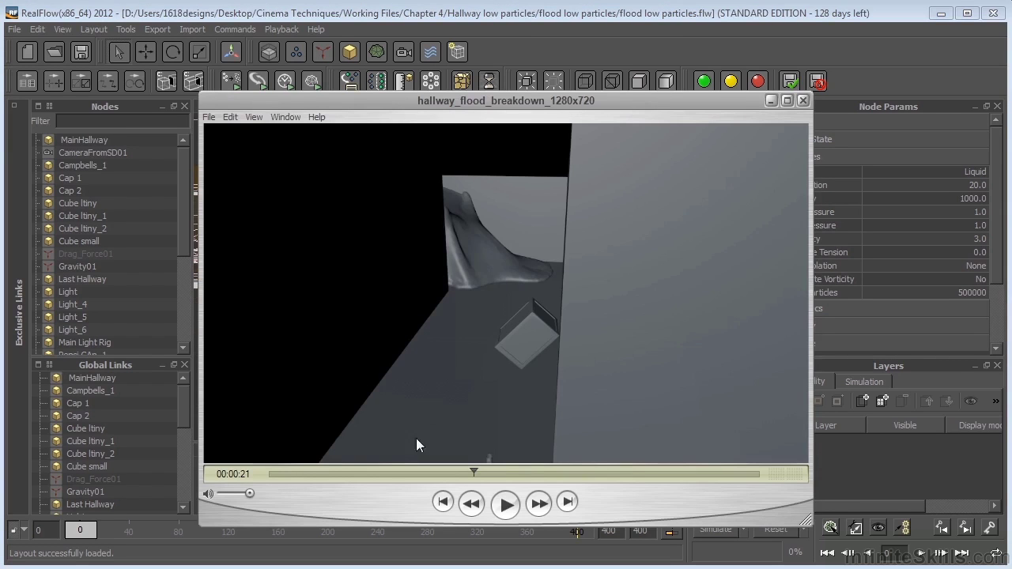
{"action": "mouse_move", "coordinate": [473, 473]}
{"action": "left_mouse_down"}
{"action": "mouse_move", "coordinate": [488, 476]}
{"action": "mouse_move", "coordinate": [475, 475]}
{"action": "left_mouse_up"}
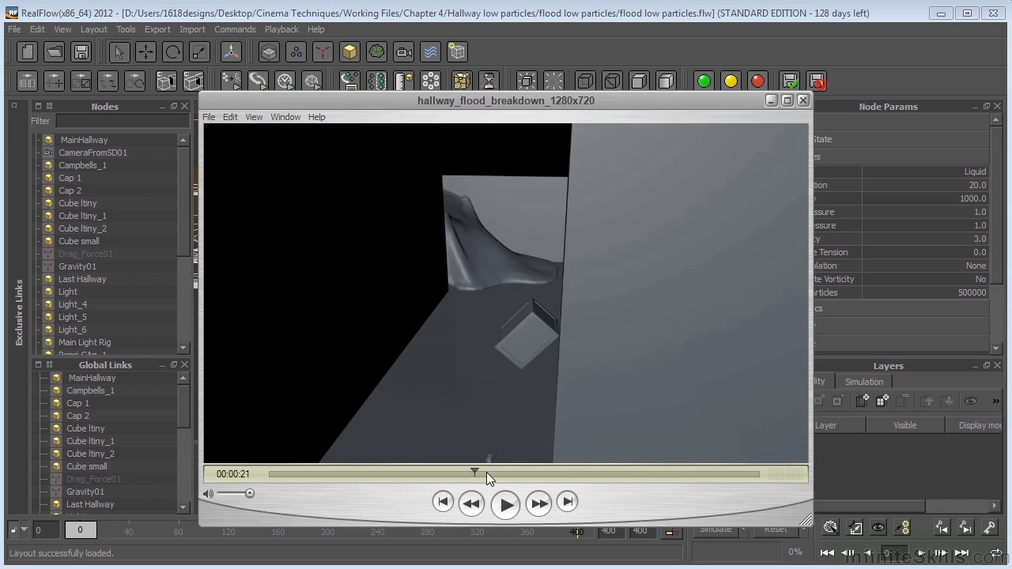
{"action": "left_click", "coordinate": [486, 472]}
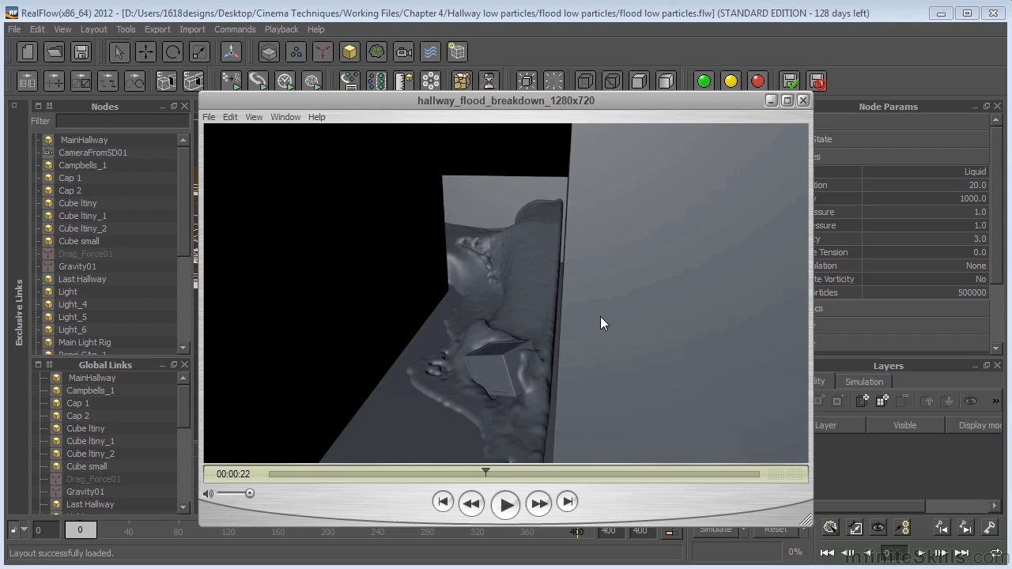
{"action": "left_click", "coordinate": [769, 102]}
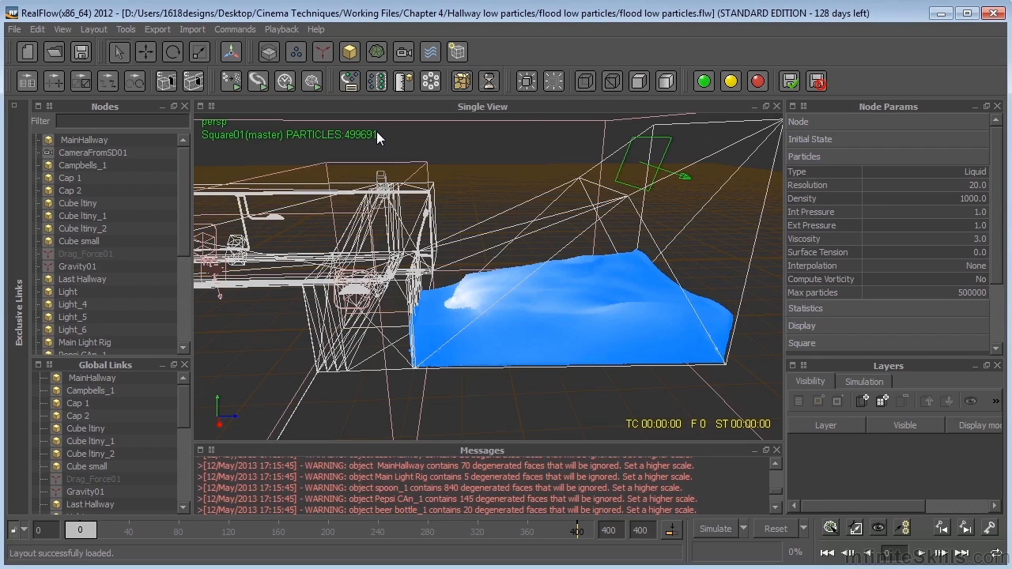
Step: Inspect the particle fluid interaction parameters of MainHallway against the tank's end wall in the side view
{"action": "key", "text": "3"}
{"action": "scroll", "coordinate": [714, 321], "scroll_direction": "up", "scroll_amount": 5}
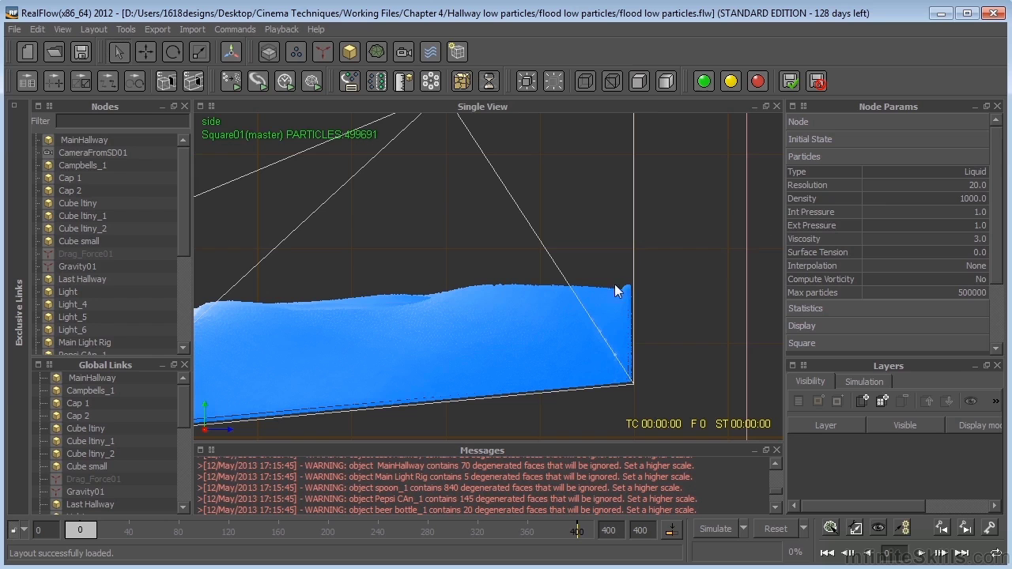
{"action": "left_click", "coordinate": [95, 141]}
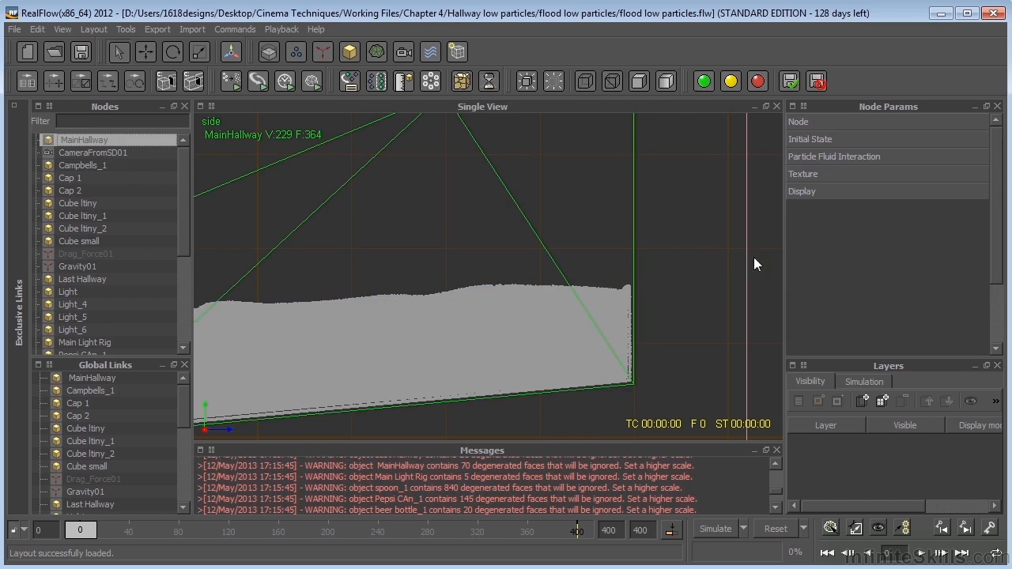
{"action": "left_click", "coordinate": [799, 157]}
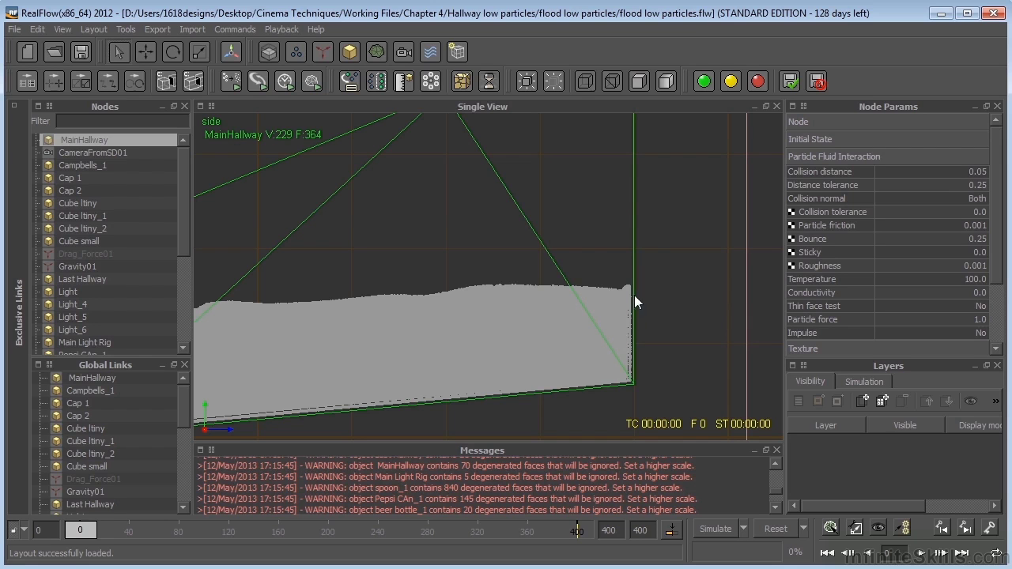
{"action": "scroll", "coordinate": [645, 287], "scroll_direction": "down", "scroll_amount": 3}
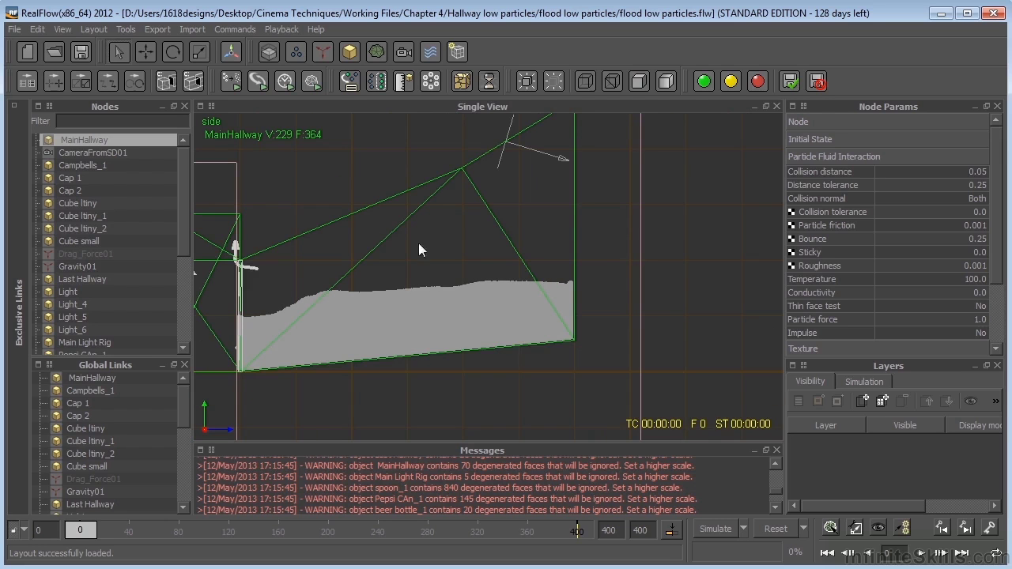
Step: Make the current particles the initial state of the Square01 emitter, with Use Initial State set to Yes
{"action": "left_click_drag", "start_coordinate": [184, 180], "coordinate": [180, 247]}
{"action": "left_click", "coordinate": [65, 241]}
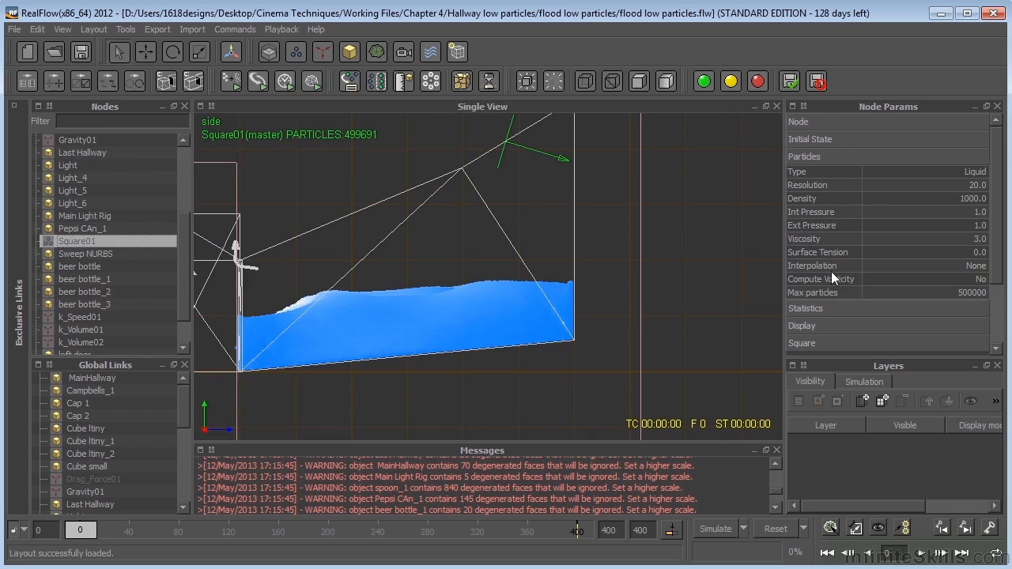
{"action": "left_click", "coordinate": [878, 139]}
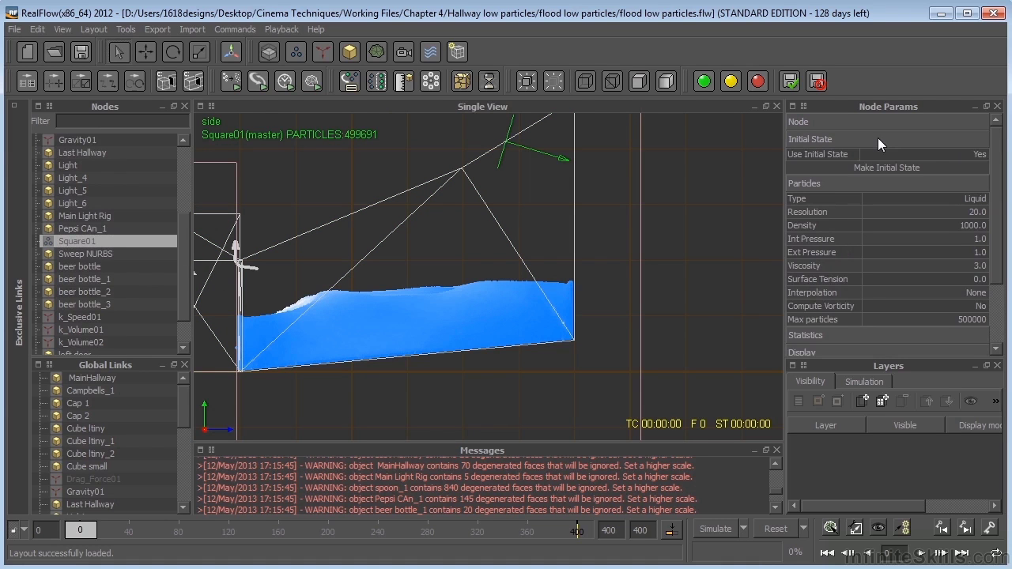
{"action": "left_click", "coordinate": [981, 155]}
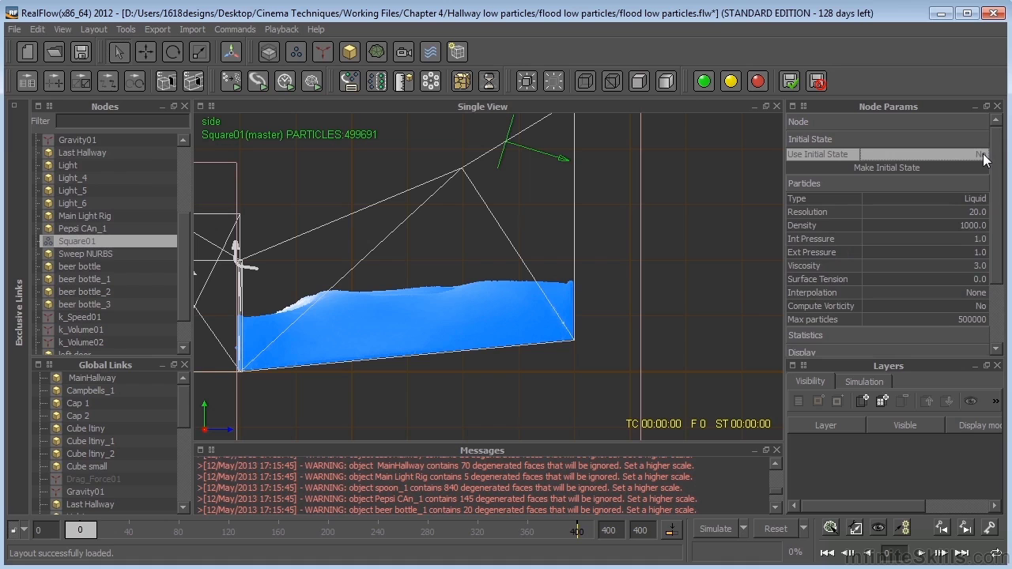
{"action": "left_click", "coordinate": [980, 155]}
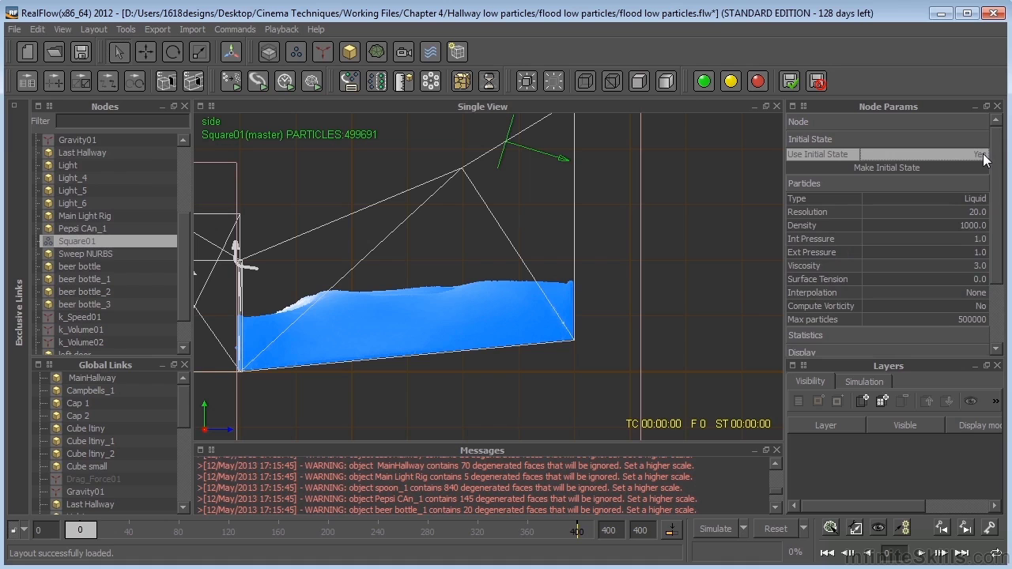
{"action": "left_click", "coordinate": [875, 167]}
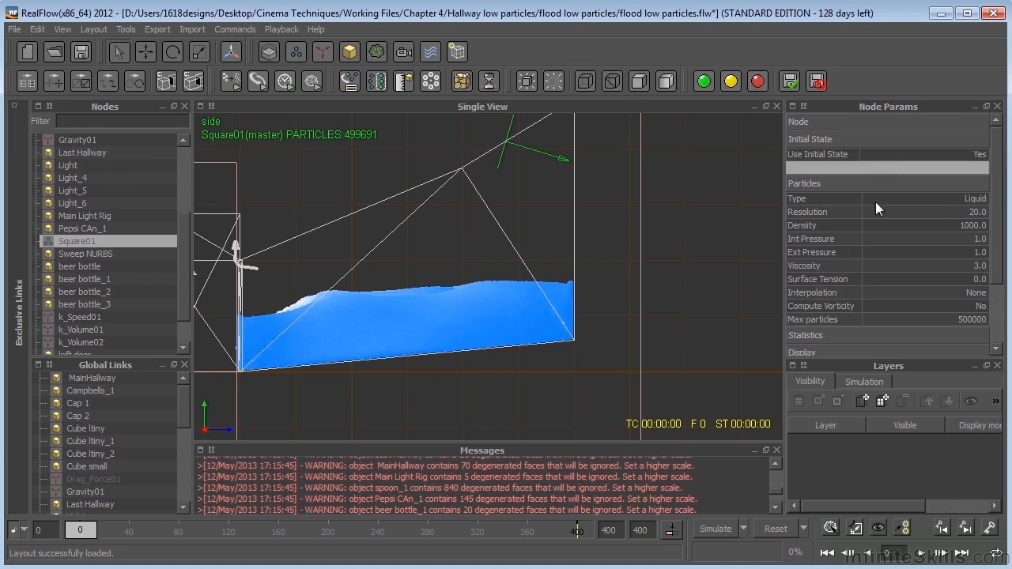
Step: Reset the simulation to its initial state, then run a full reset and accept it
{"action": "left_click", "coordinate": [804, 529]}
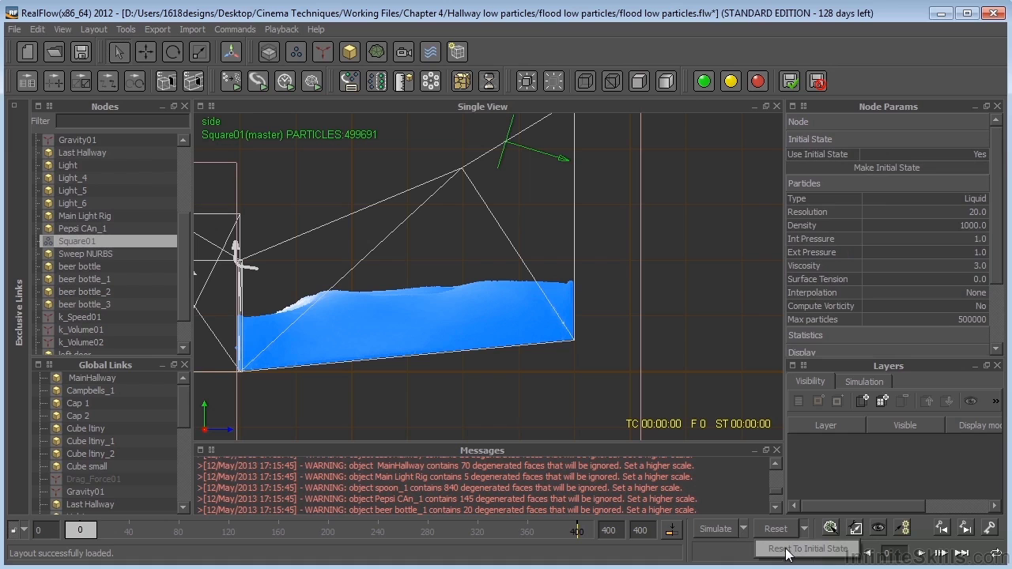
{"action": "left_click", "coordinate": [787, 549]}
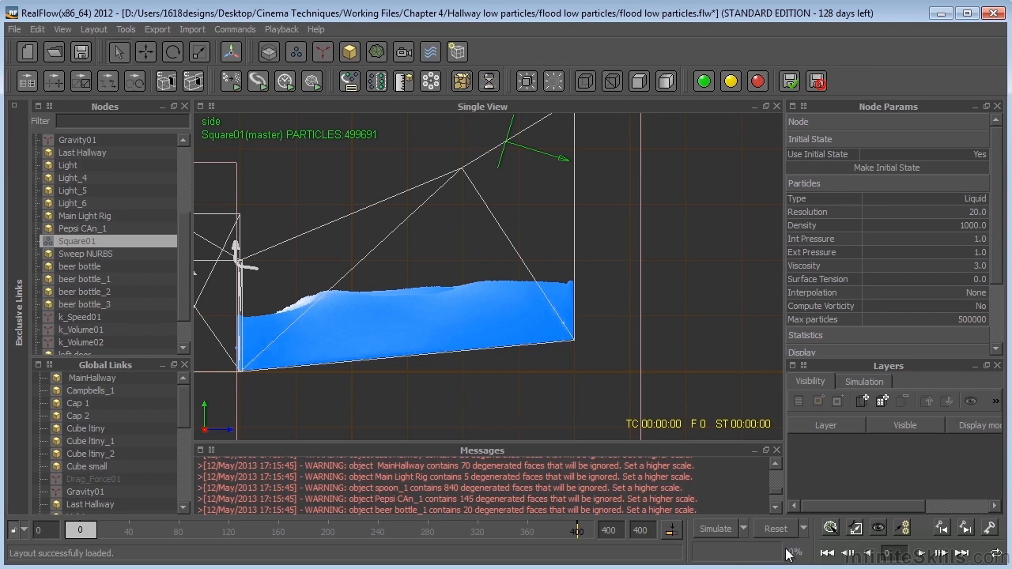
{"action": "left_click", "coordinate": [804, 529]}
{"action": "left_click", "coordinate": [779, 529]}
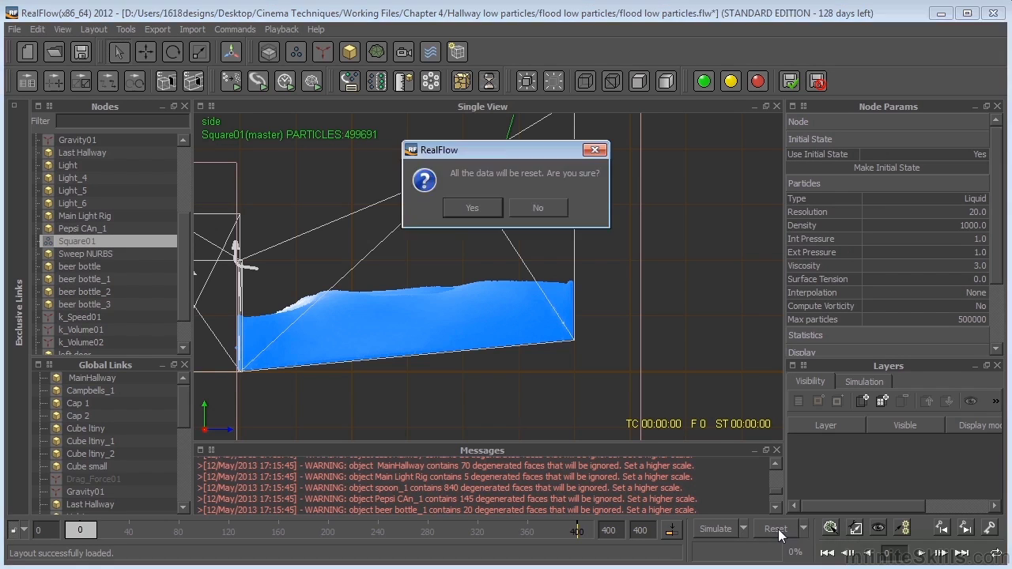
{"action": "left_click", "coordinate": [474, 208]}
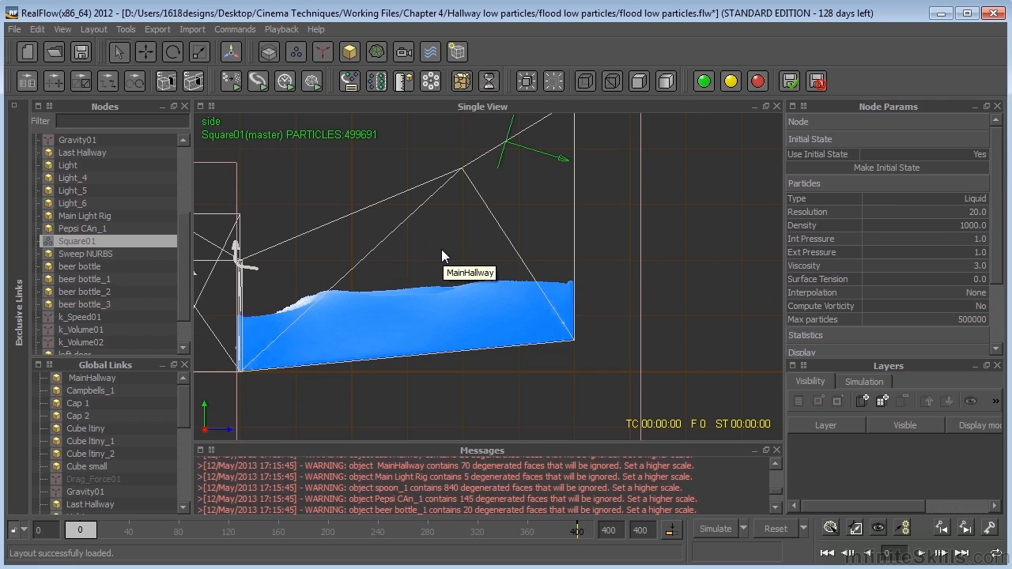
Step: Set the simulation of the k_Volume02 daemon around the hallway corner to Inactive
{"action": "key", "text": "4"}
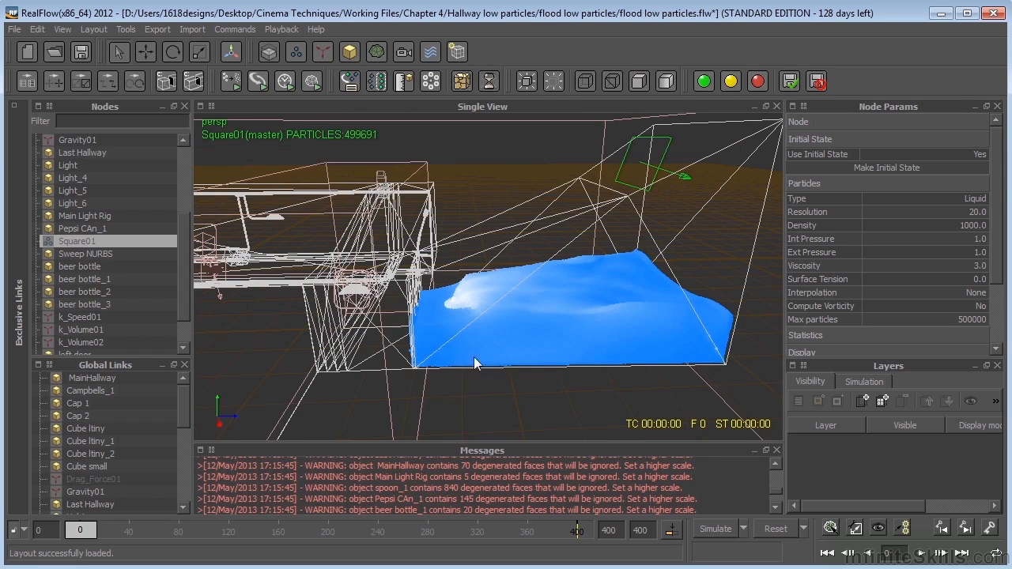
{"action": "left_click_drag", "start_coordinate": [457, 305], "coordinate": [482, 175], "text": "alt"}
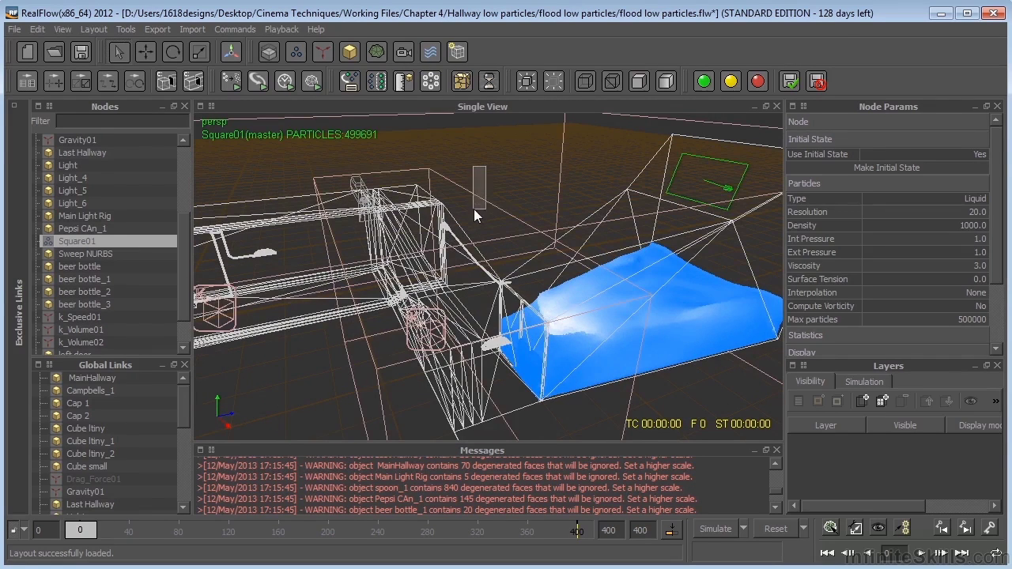
{"action": "left_click", "coordinate": [474, 209]}
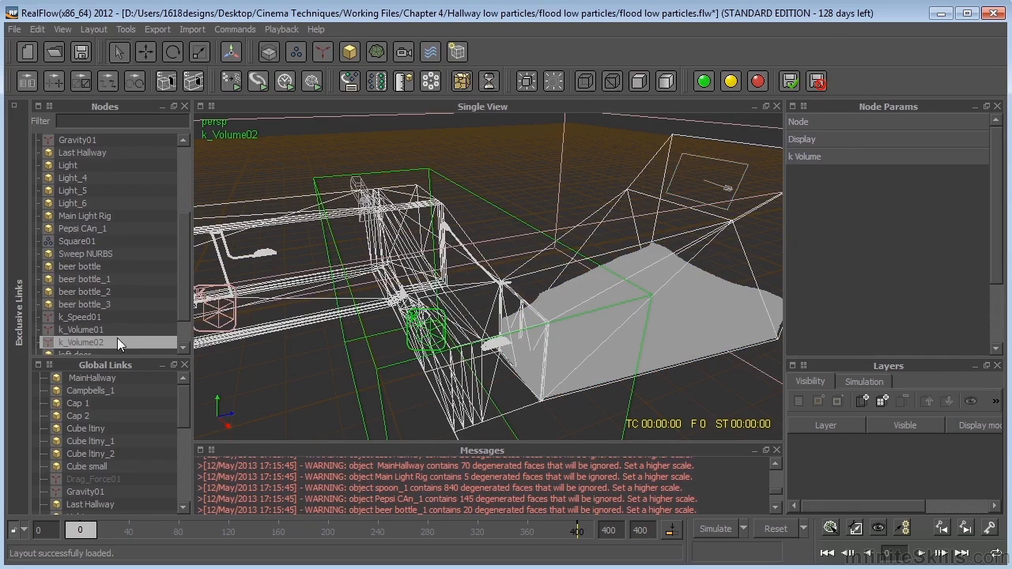
{"action": "left_click", "coordinate": [871, 118]}
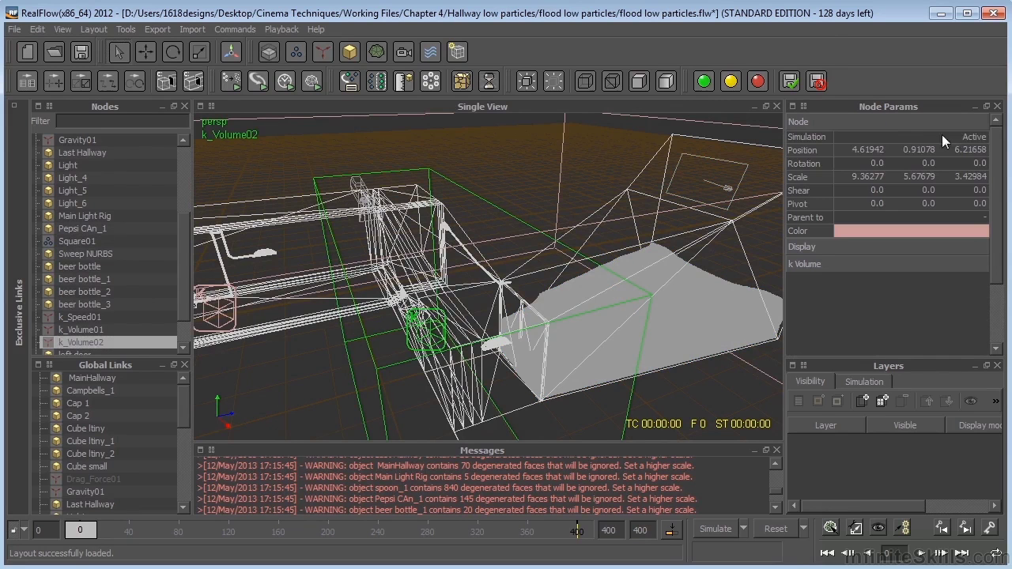
{"action": "left_click", "coordinate": [981, 137]}
{"action": "left_click", "coordinate": [947, 146]}
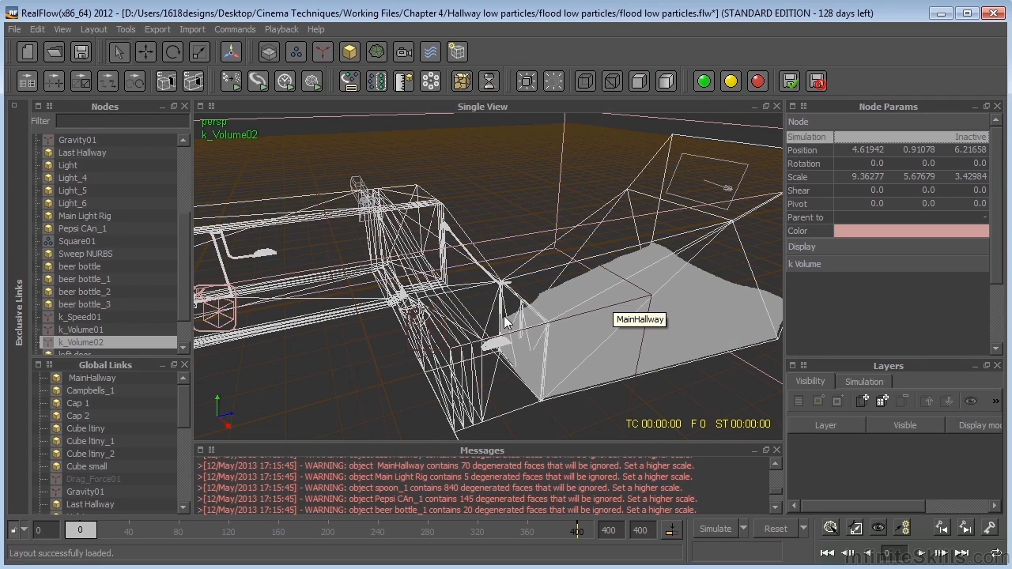
Step: Set the simulation of the k_Speed01 daemon to Inactive
{"action": "scroll", "coordinate": [183, 290], "scroll_direction": "down", "scroll_amount": 1}
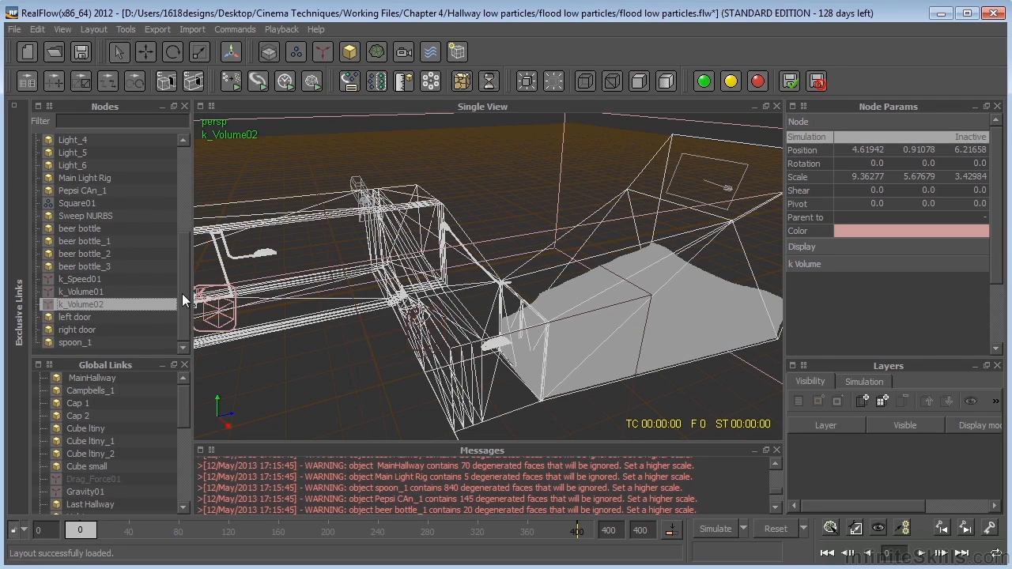
{"action": "left_click", "coordinate": [104, 279]}
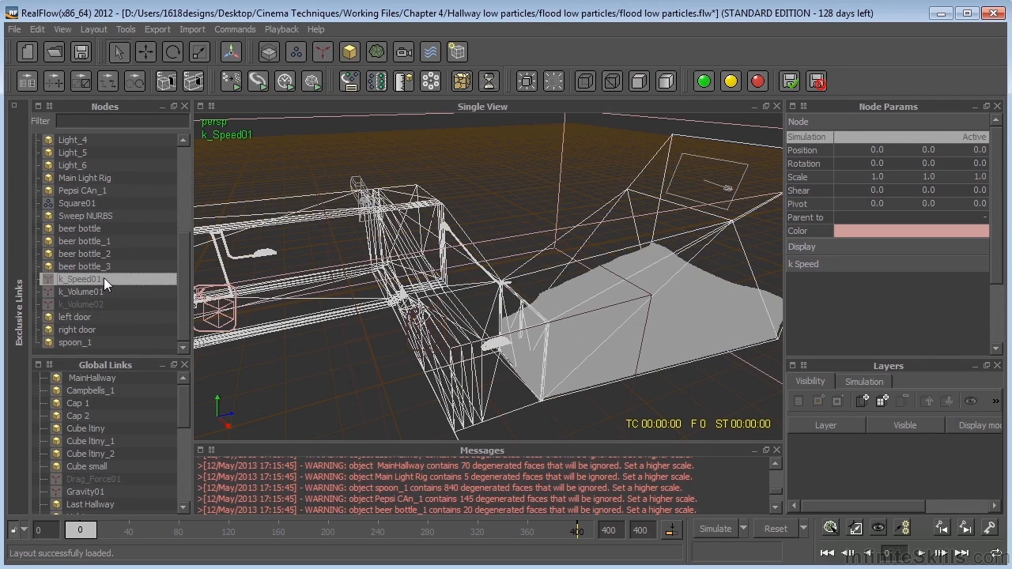
{"action": "left_click", "coordinate": [981, 138]}
{"action": "left_click", "coordinate": [984, 138]}
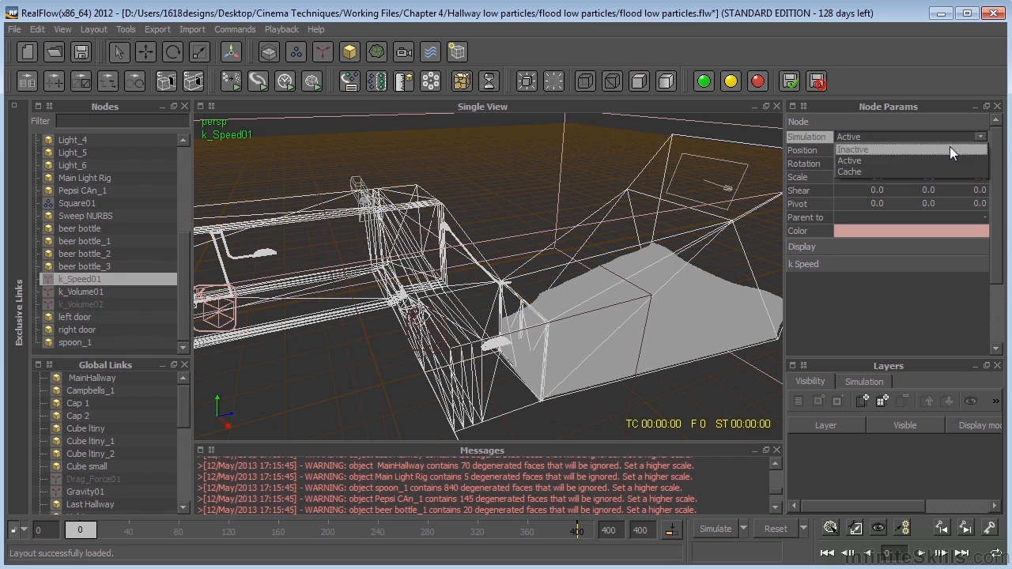
{"action": "left_click", "coordinate": [949, 147]}
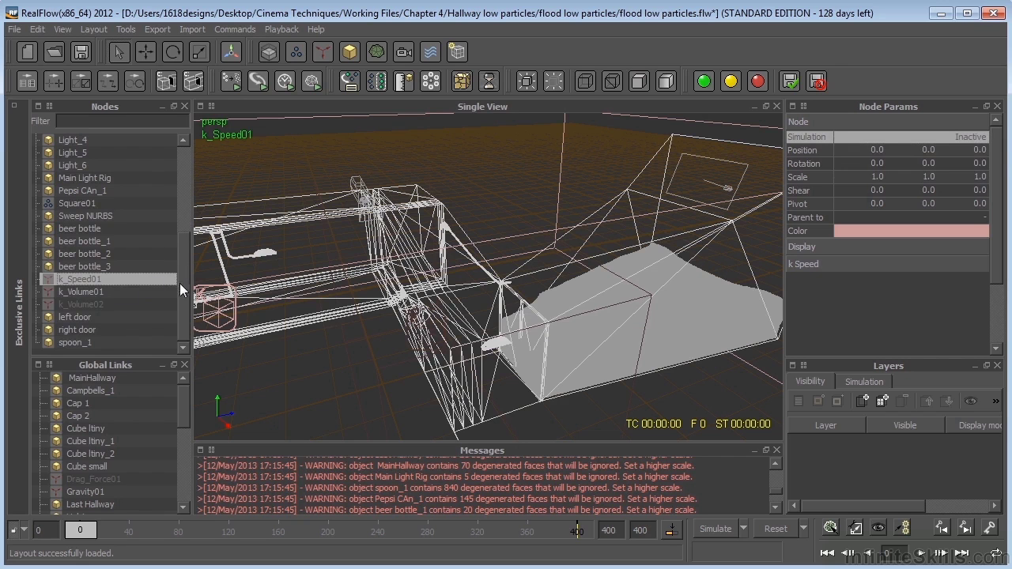
Step: Set Dynamics of MainHallway, Last Hallway, left door and right door to Passive rigid body
{"action": "left_click_drag", "start_coordinate": [180, 283], "coordinate": [188, 213]}
{"action": "scroll", "coordinate": [135, 228], "scroll_direction": "up", "scroll_amount": 1}
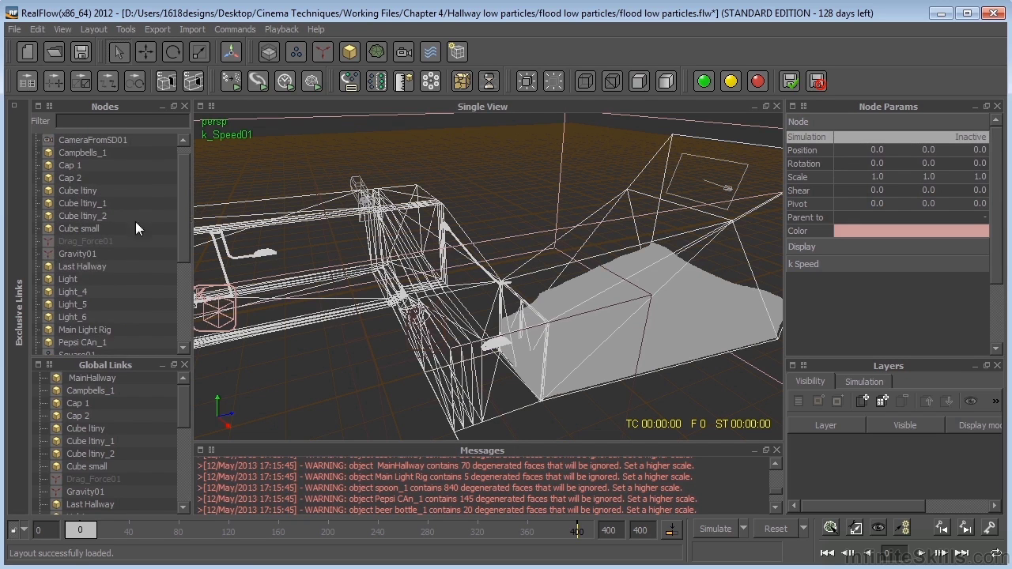
{"action": "scroll", "coordinate": [186, 194], "scroll_direction": "up", "scroll_amount": 1}
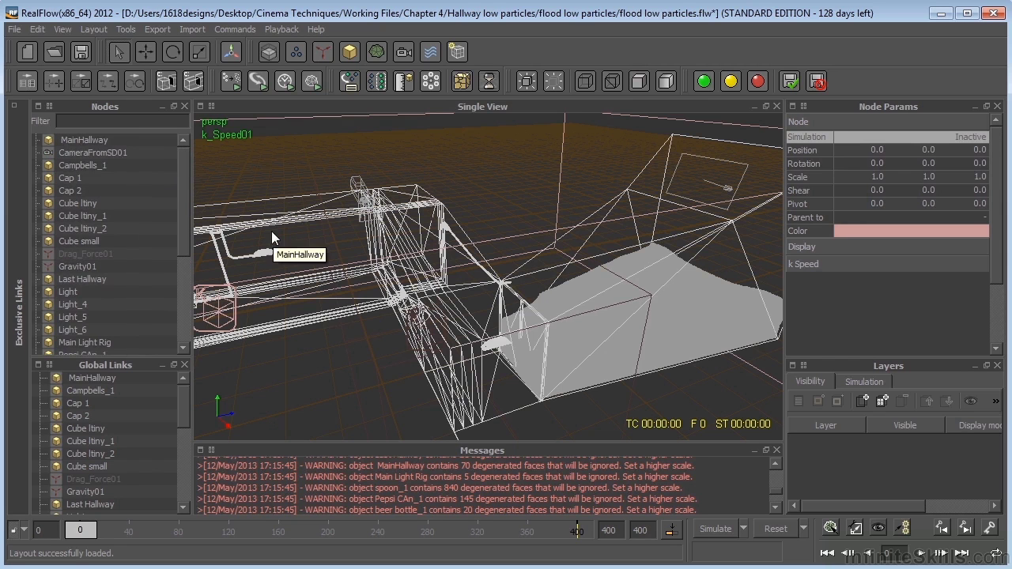
{"action": "left_click", "coordinate": [91, 139]}
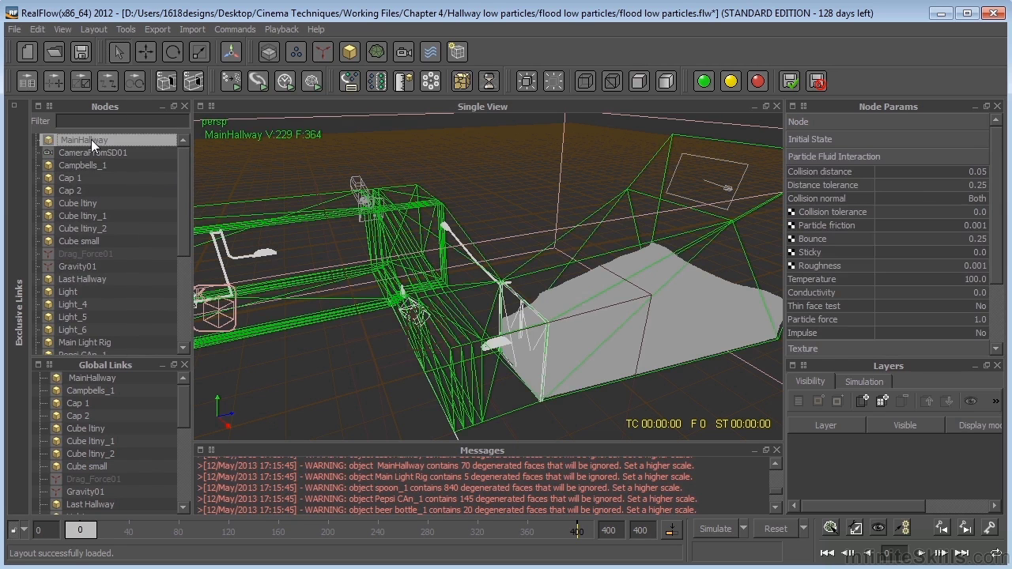
{"action": "left_click", "coordinate": [87, 279], "text": "ctrl"}
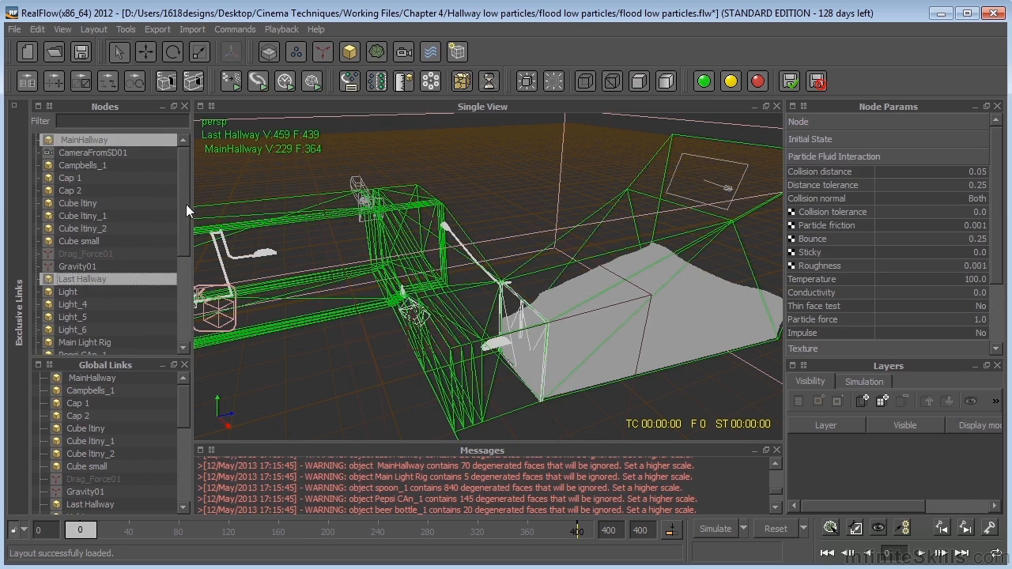
{"action": "left_click_drag", "start_coordinate": [187, 204], "coordinate": [195, 310]}
{"action": "left_click", "coordinate": [82, 319], "text": "ctrl"}
{"action": "left_click", "coordinate": [78, 327], "text": "ctrl"}
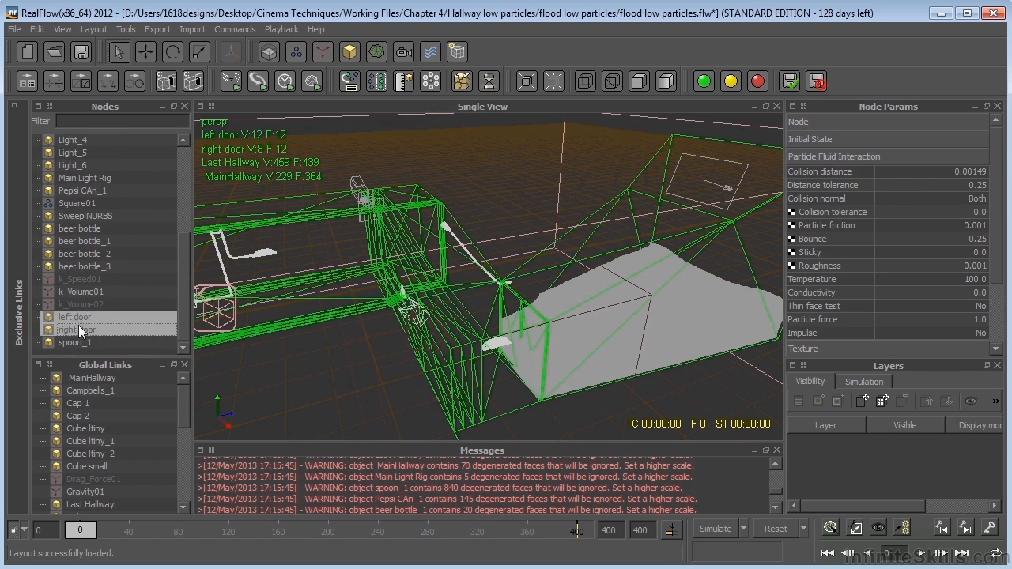
{"action": "left_click", "coordinate": [887, 122]}
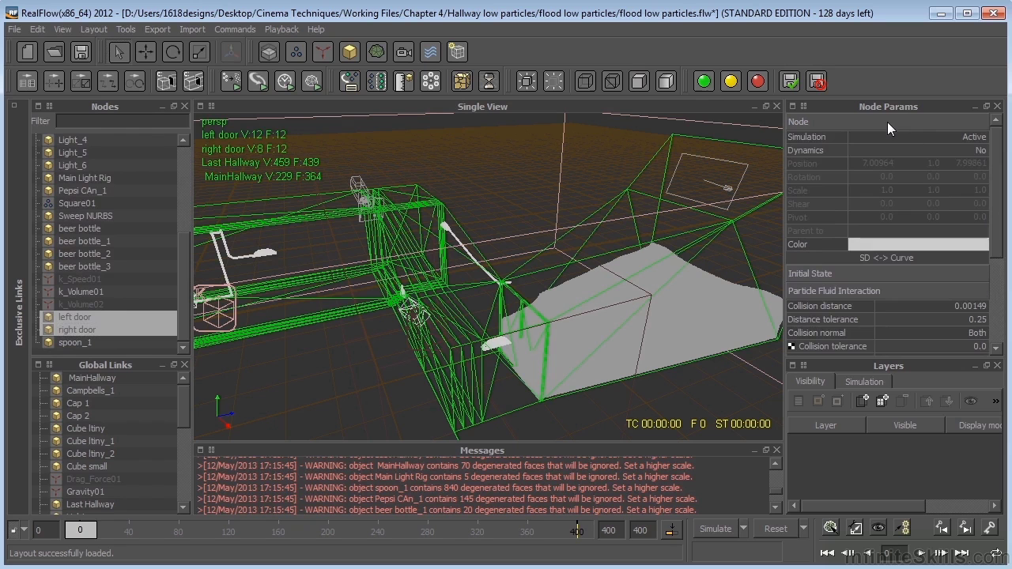
{"action": "left_click", "coordinate": [971, 150]}
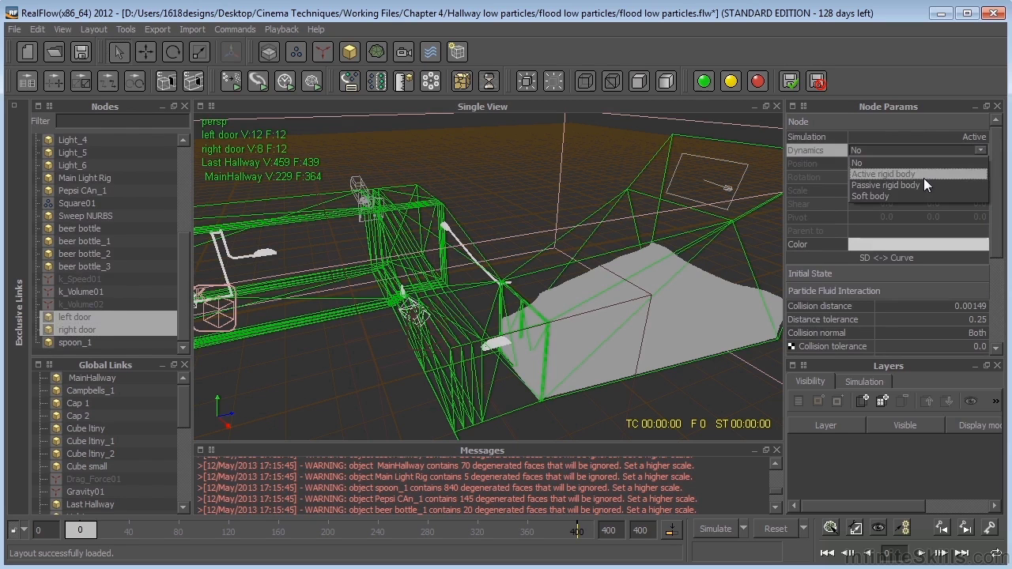
{"action": "left_click", "coordinate": [916, 186]}
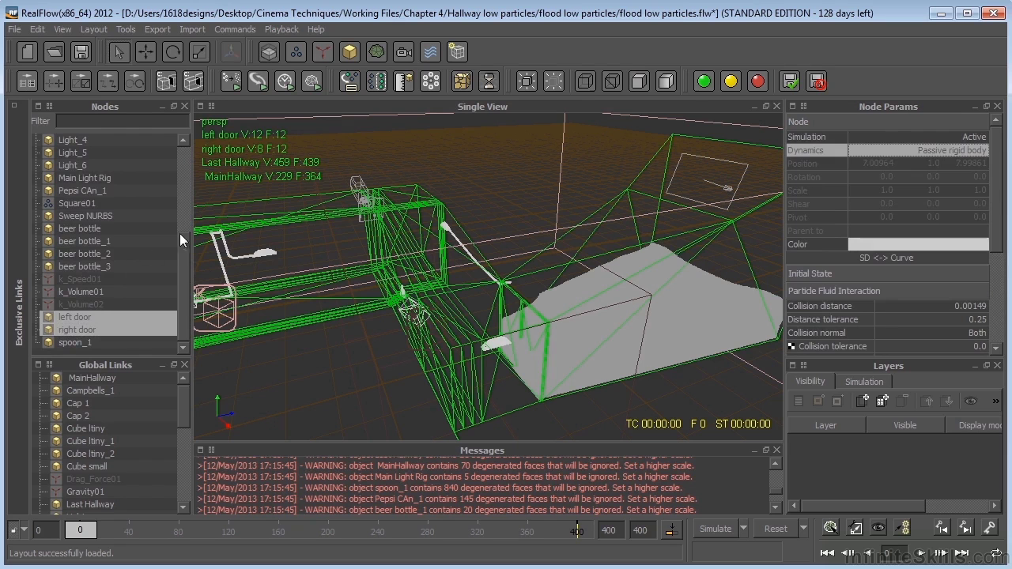
Step: Set Dynamics of Campbells_1, the three Cube ltiny objects, Cube small, Pepsi CAn_1, the four beer bottles and spoon_1 to Active rigid body
{"action": "left_click_drag", "start_coordinate": [186, 247], "coordinate": [185, 159]}
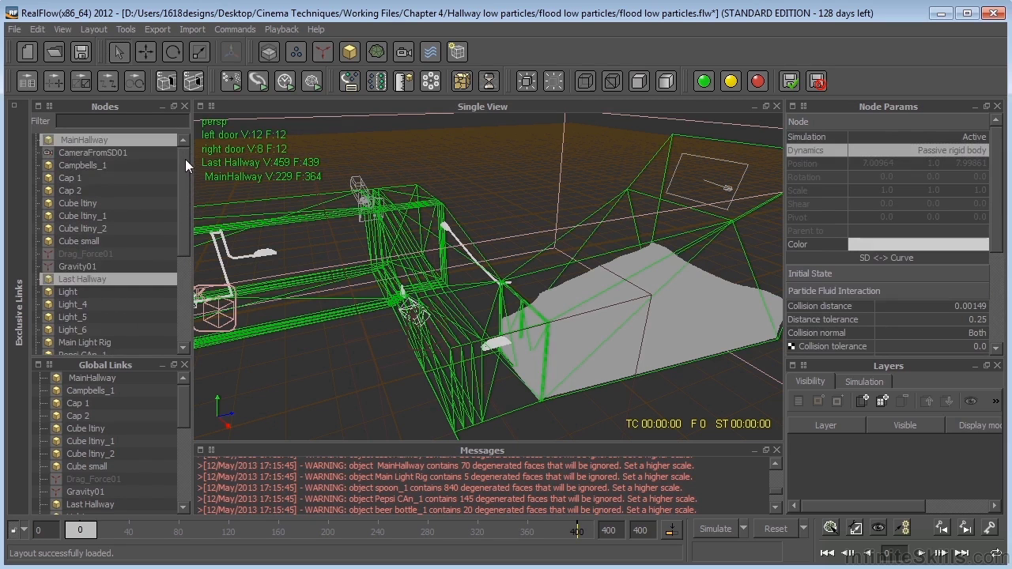
{"action": "left_click", "coordinate": [75, 164]}
{"action": "left_click", "coordinate": [74, 203], "text": "ctrl"}
{"action": "left_click", "coordinate": [74, 216], "text": "ctrl"}
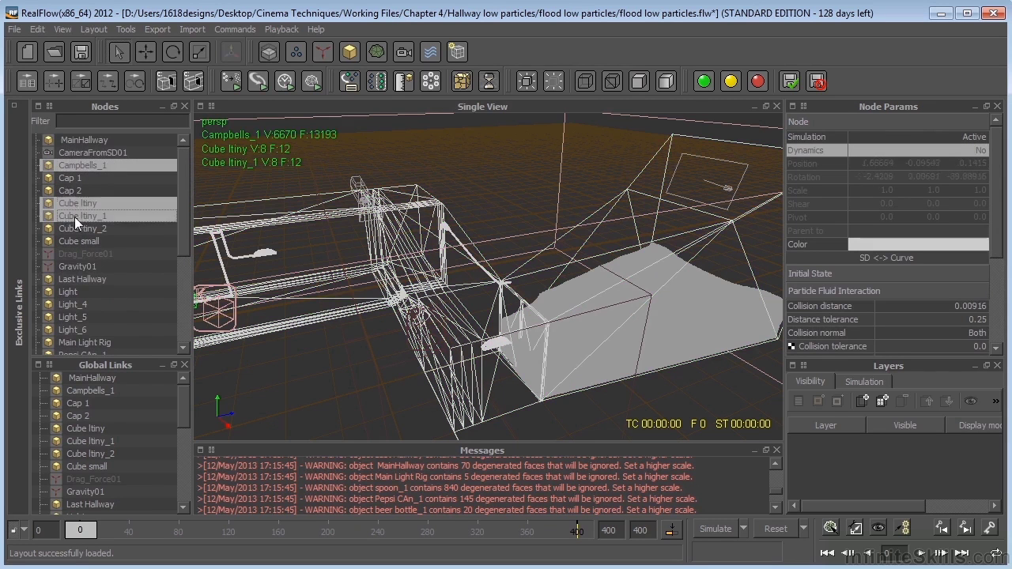
{"action": "left_click", "coordinate": [76, 228], "text": "ctrl"}
{"action": "left_click", "coordinate": [78, 239], "text": "ctrl"}
{"action": "left_click_drag", "start_coordinate": [181, 206], "coordinate": [184, 244]}
{"action": "left_click", "coordinate": [113, 276], "text": "ctrl"}
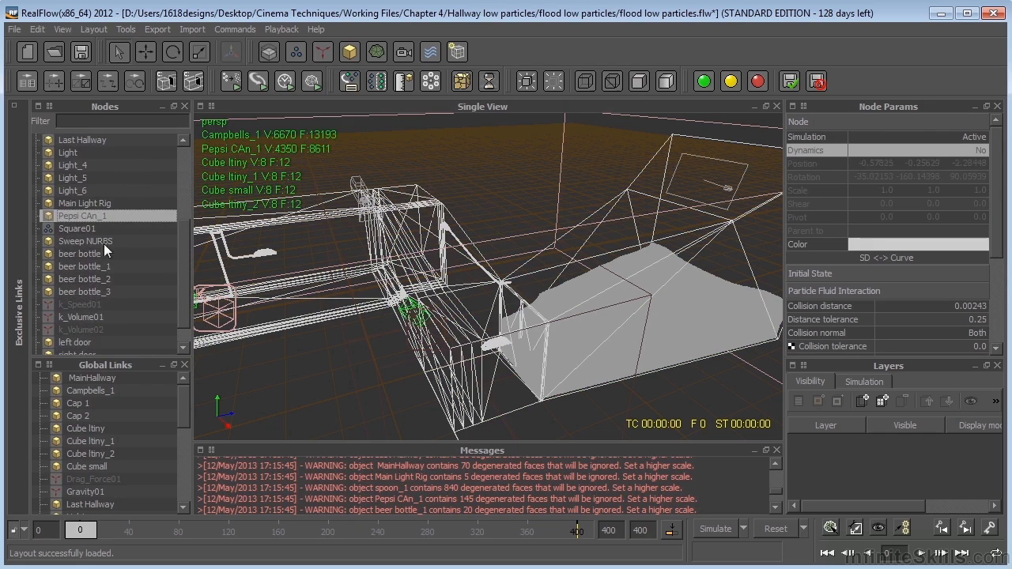
{"action": "left_click", "coordinate": [79, 254], "text": "ctrl"}
{"action": "left_click", "coordinate": [80, 265], "text": "ctrl"}
{"action": "left_click", "coordinate": [85, 279], "text": "ctrl"}
{"action": "left_click", "coordinate": [87, 291], "text": "ctrl"}
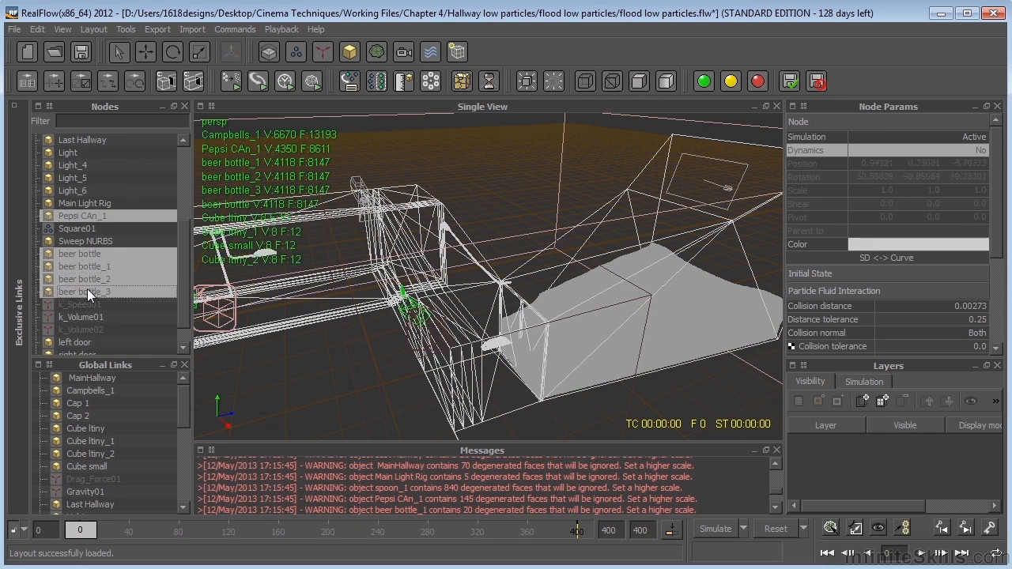
{"action": "left_click_drag", "start_coordinate": [181, 242], "coordinate": [185, 291]}
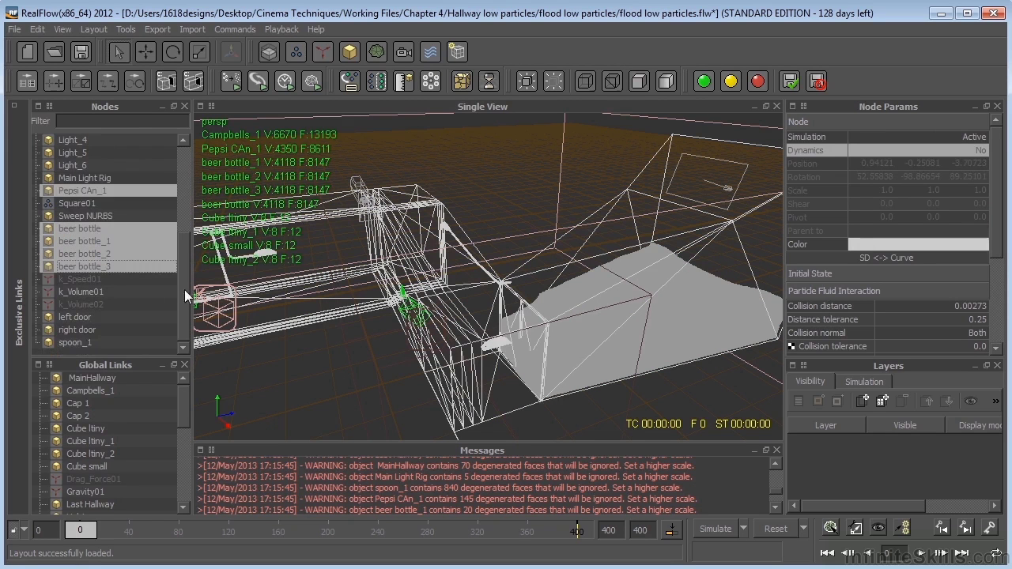
{"action": "left_click", "coordinate": [75, 340], "text": "ctrl"}
{"action": "scroll", "coordinate": [492, 281], "scroll_direction": "down", "scroll_amount": 3}
{"action": "scroll", "coordinate": [492, 282], "scroll_direction": "up", "scroll_amount": 2}
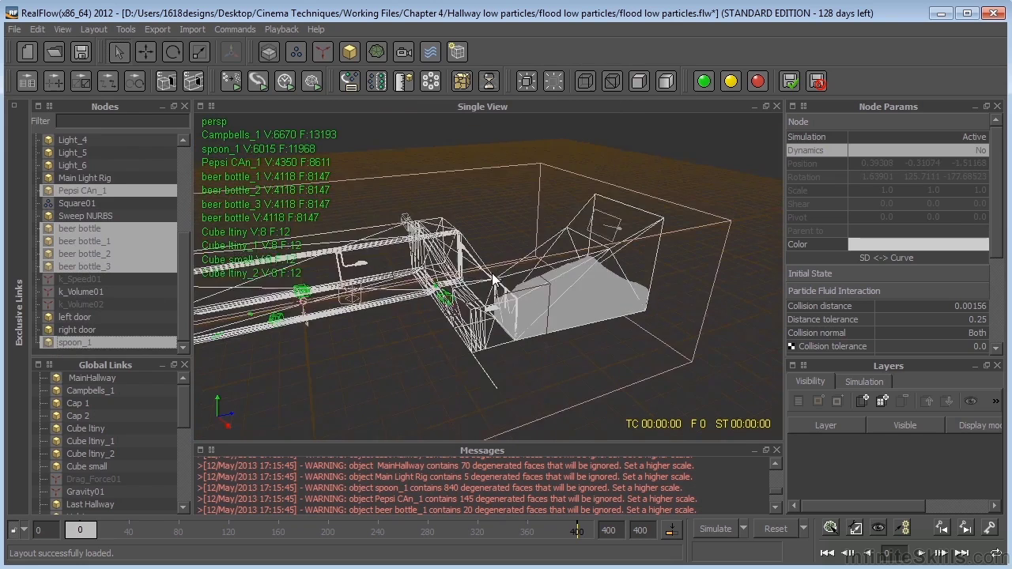
{"action": "scroll", "coordinate": [492, 280], "scroll_direction": "up", "scroll_amount": 2}
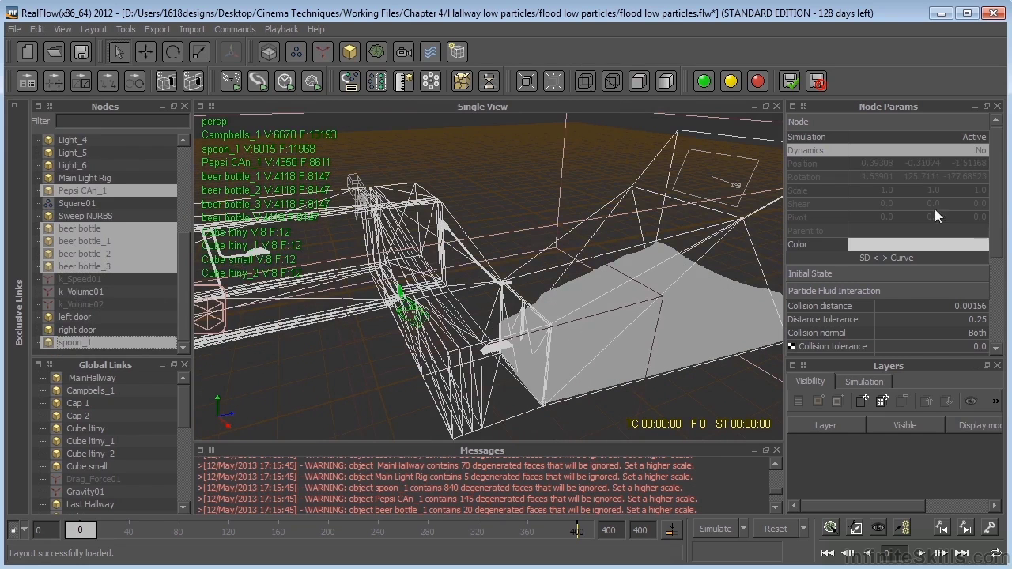
{"action": "left_click", "coordinate": [982, 151]}
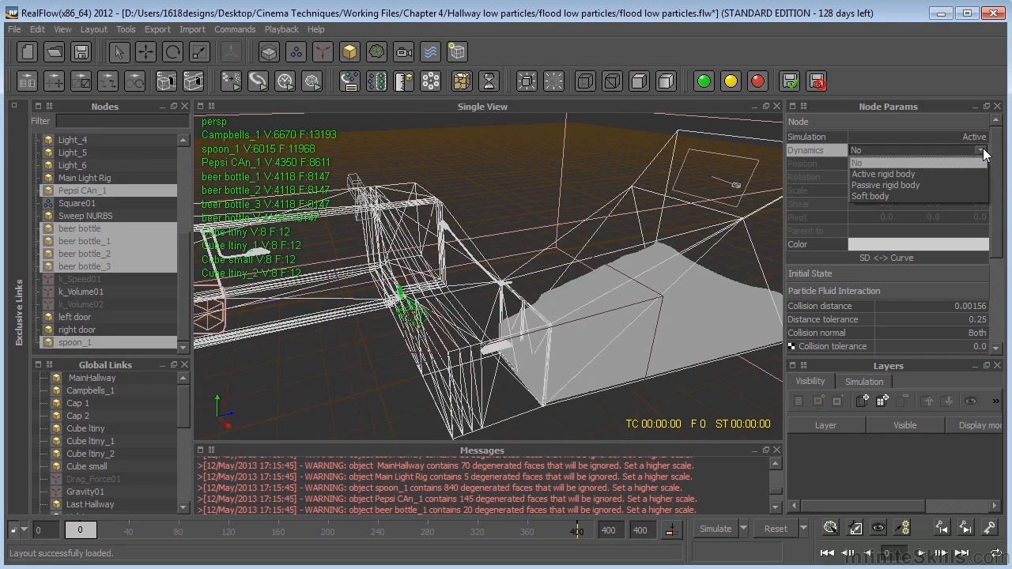
{"action": "left_click", "coordinate": [932, 174]}
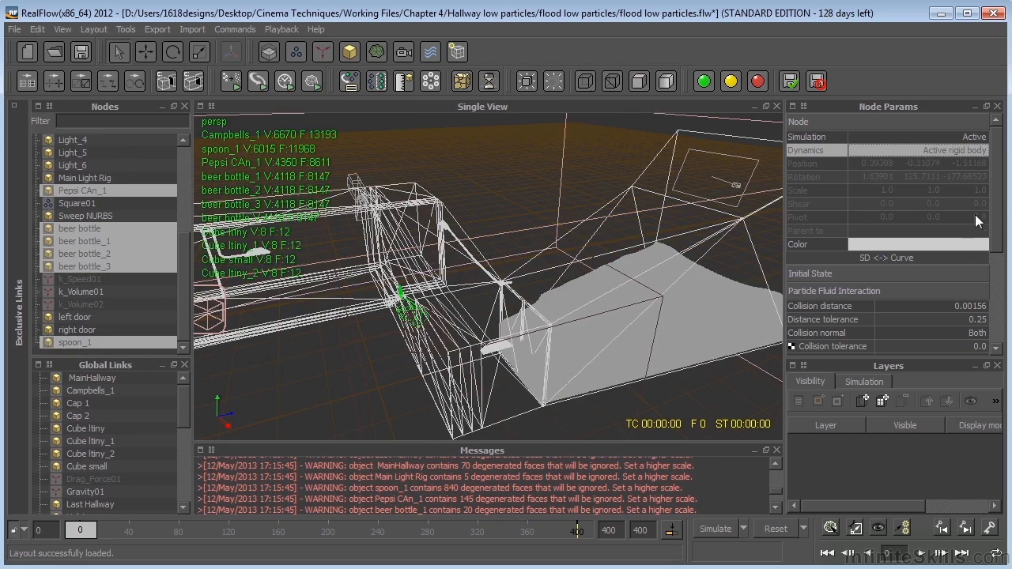
Step: Expand the rigid body parameters of the selected debris objects to review their mass, friction and collision settings
{"action": "left_click_drag", "start_coordinate": [998, 184], "coordinate": [999, 245]}
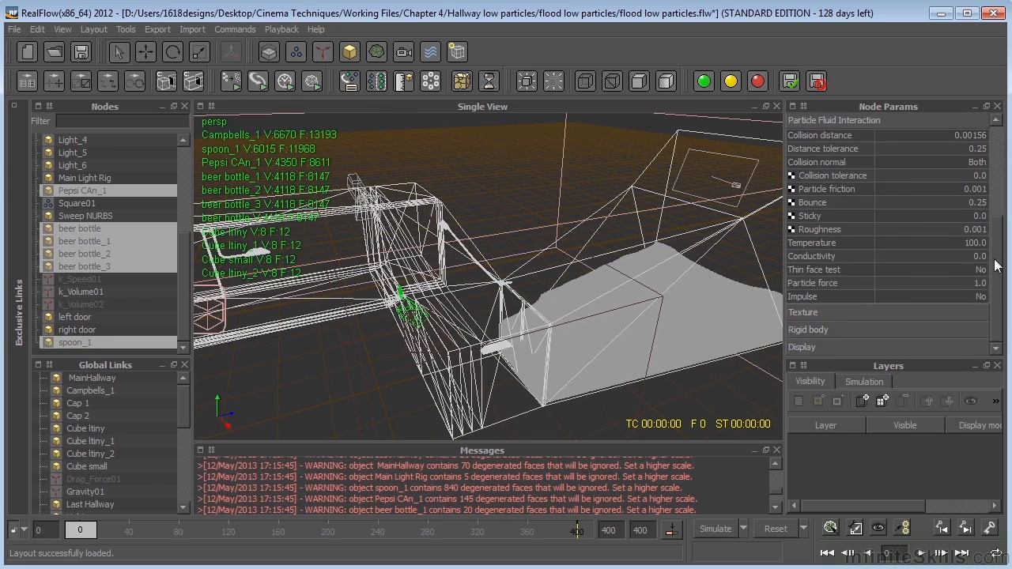
{"action": "left_click", "coordinate": [851, 328]}
{"action": "scroll", "coordinate": [971, 225], "scroll_direction": "down", "scroll_amount": 3}
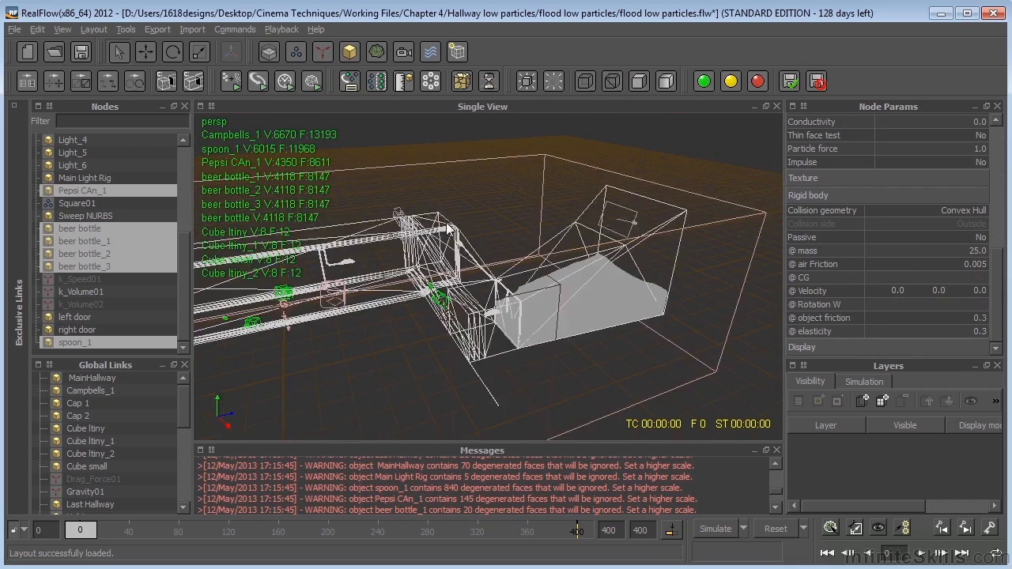
Step: Switch the viewport from the perspective view to the CameraFromSD01 camera
{"action": "left_click_drag", "start_coordinate": [445, 229], "coordinate": [372, 210], "text": "alt"}
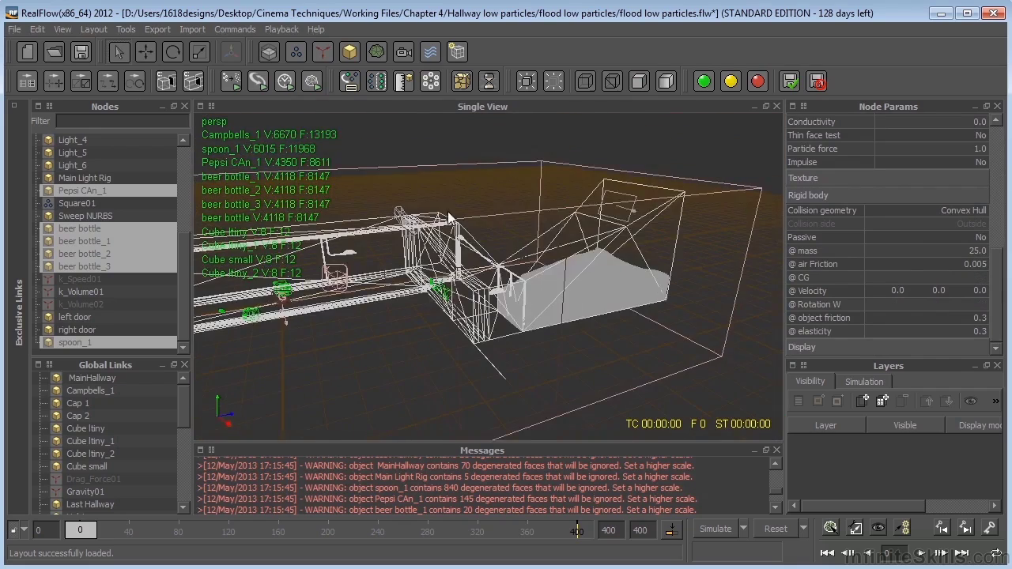
{"action": "right_click", "coordinate": [501, 173]}
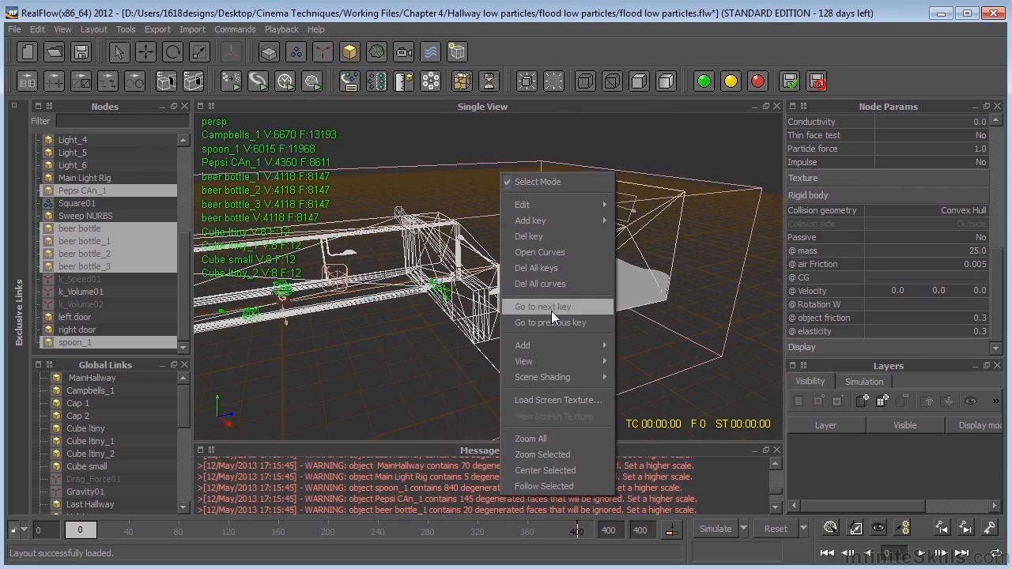
{"action": "mouse_move", "coordinate": [561, 367]}
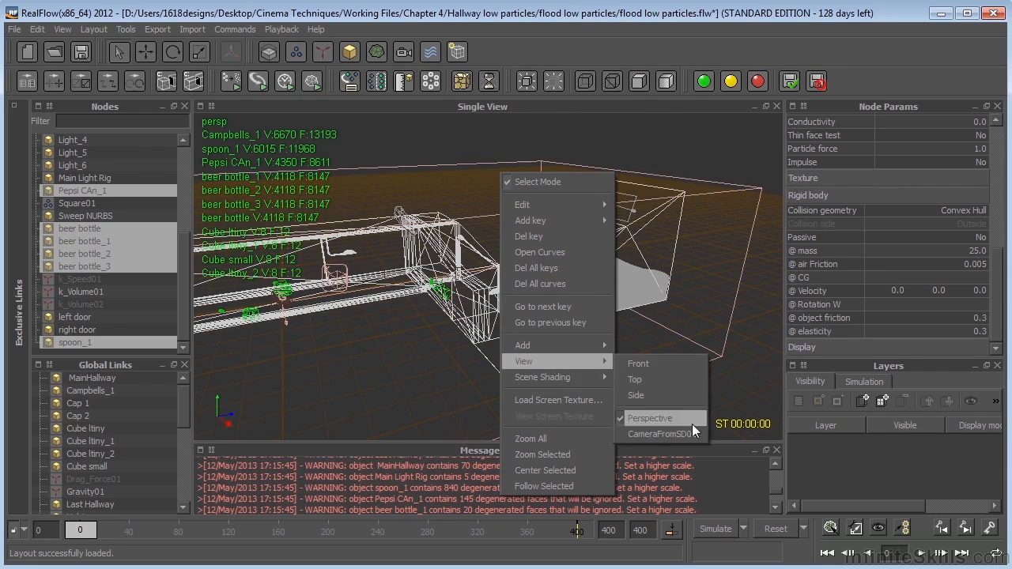
{"action": "left_click", "coordinate": [656, 433]}
Step: Select the Square01 emitter and save the project
{"action": "left_click", "coordinate": [81, 177]}
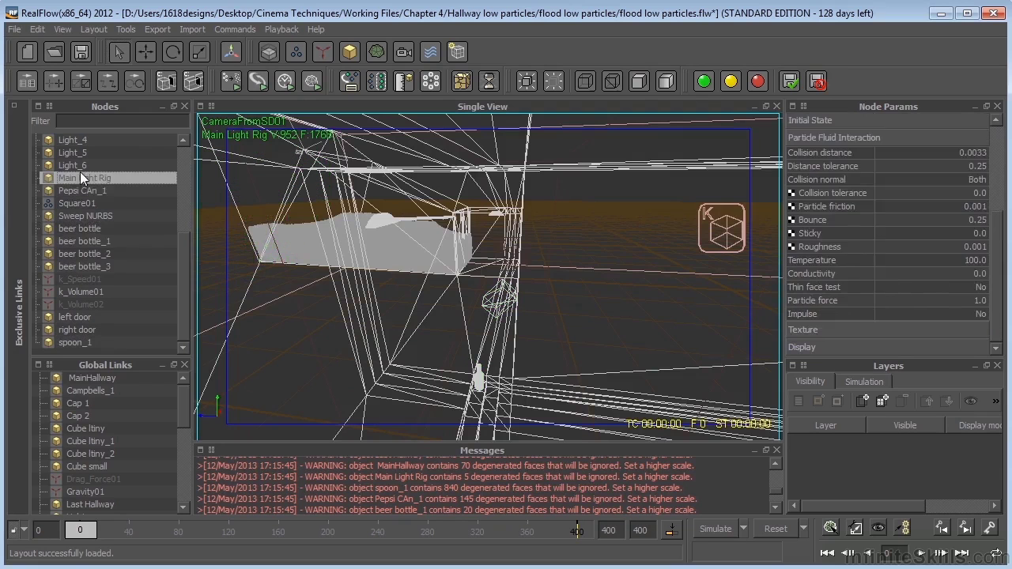
{"action": "left_click", "coordinate": [73, 203]}
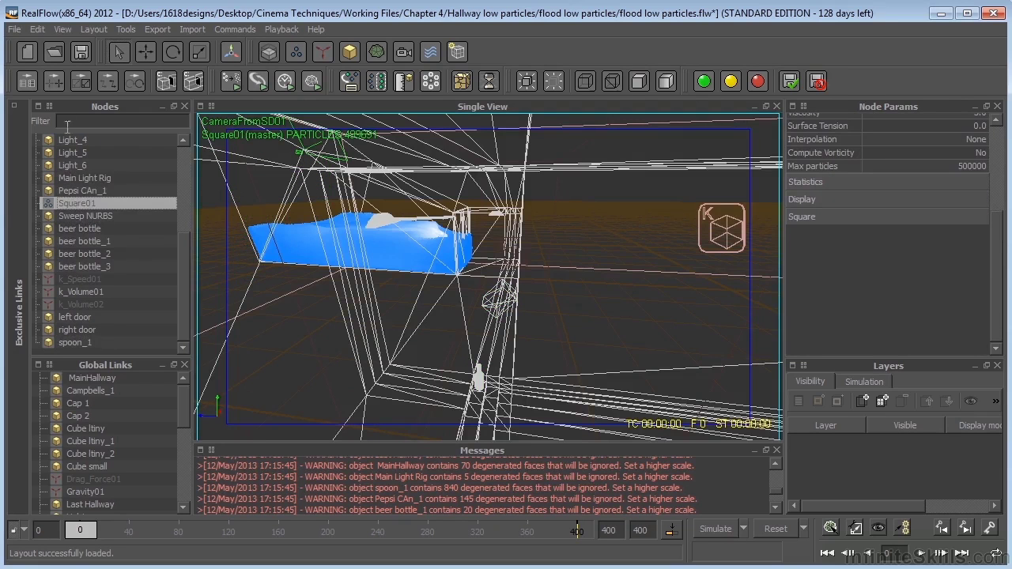
{"action": "left_click", "coordinate": [12, 30]}
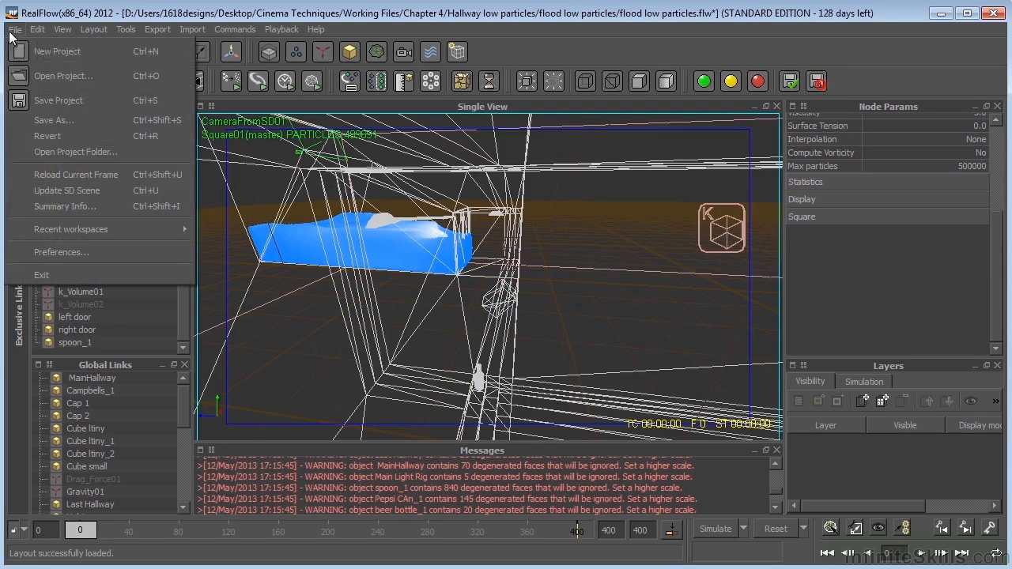
{"action": "left_click", "coordinate": [65, 90]}
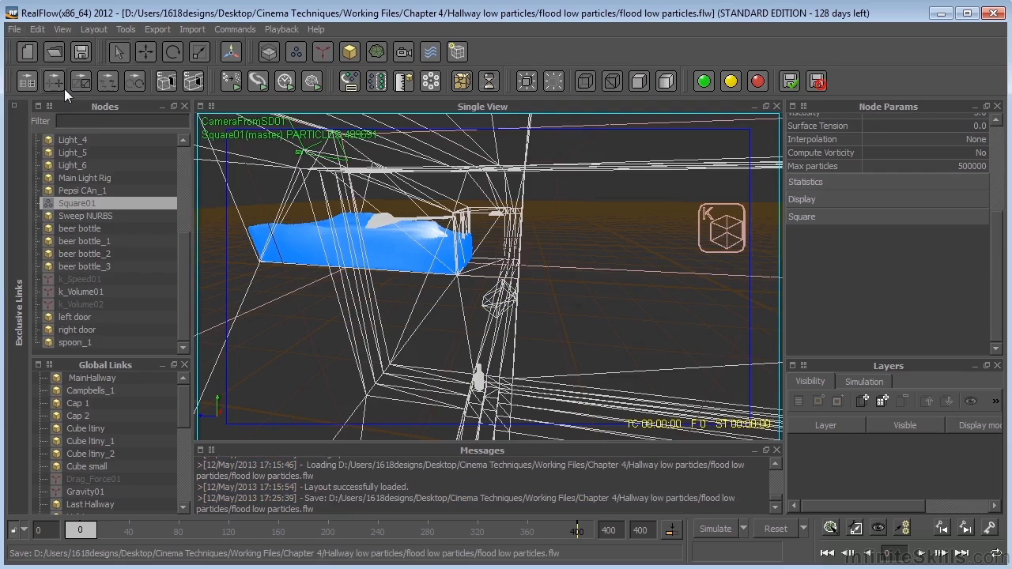